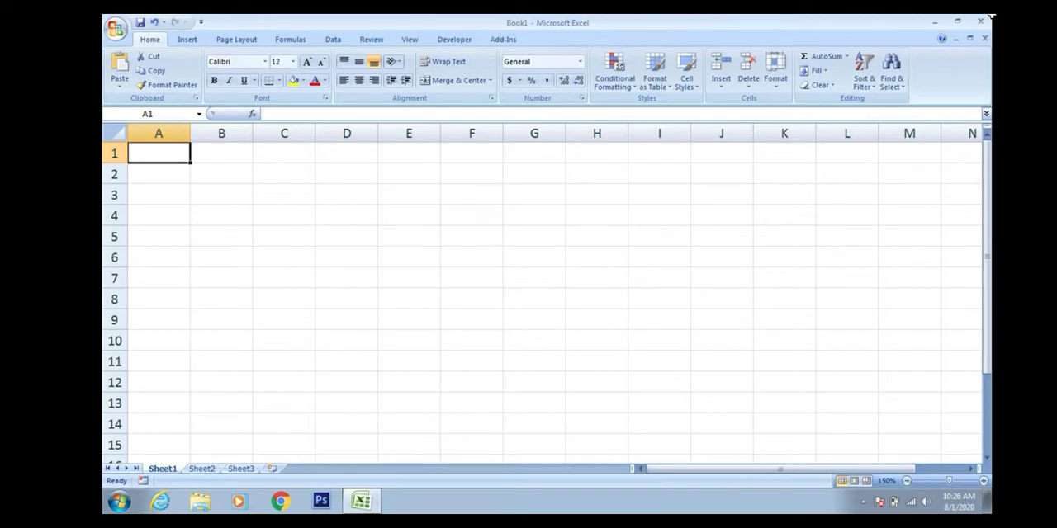
Enter the headings "Sr. No." in C3 and "Name" in D3.
{"action": "key", "text": "Right"}
{"action": "key", "text": "Right"}
{"action": "key", "text": "Down"}
{"action": "key", "text": "Down"}
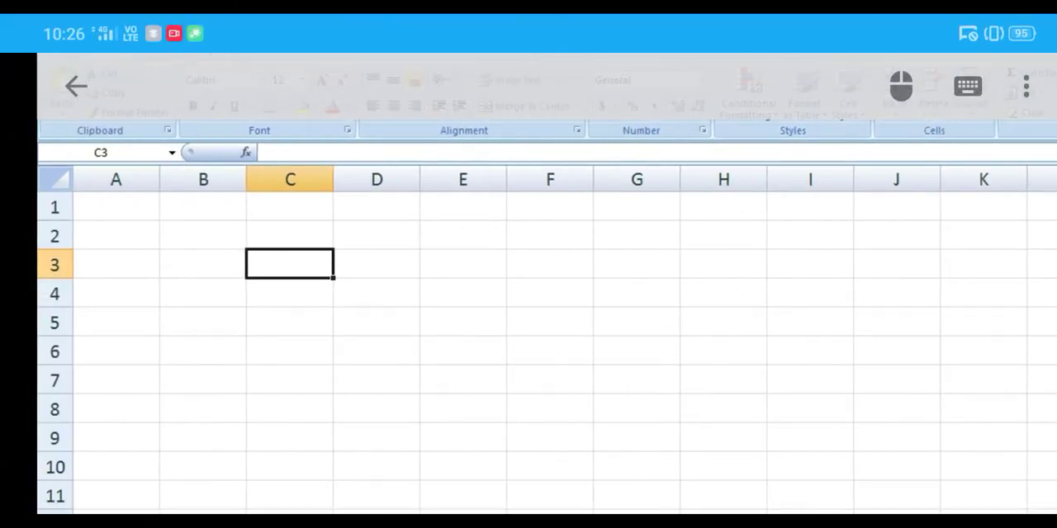
{"action": "type", "text": "Sr."}
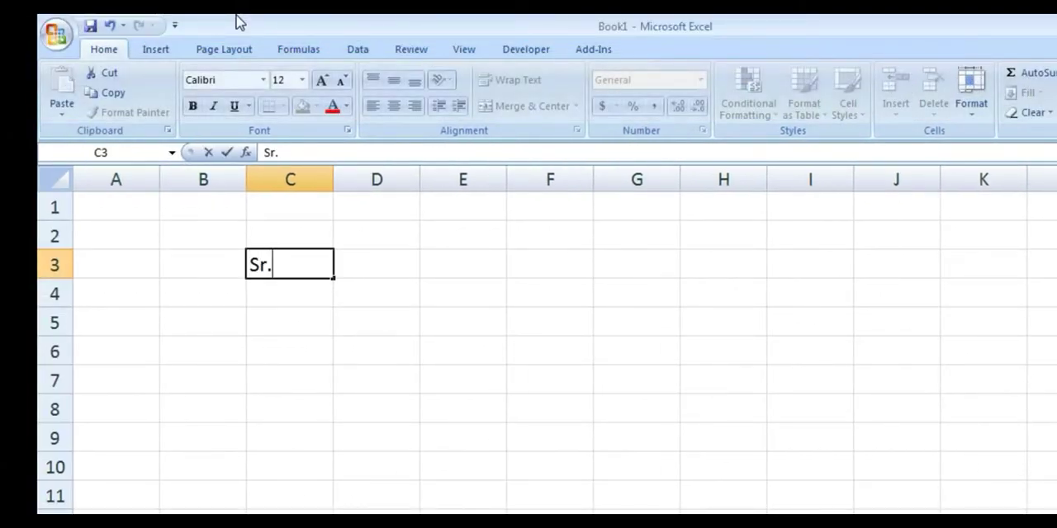
{"action": "type", "text": " No."}
{"action": "key", "text": "Tab"}
{"action": "type", "text": "Name"}
{"action": "key", "text": "Tab"}
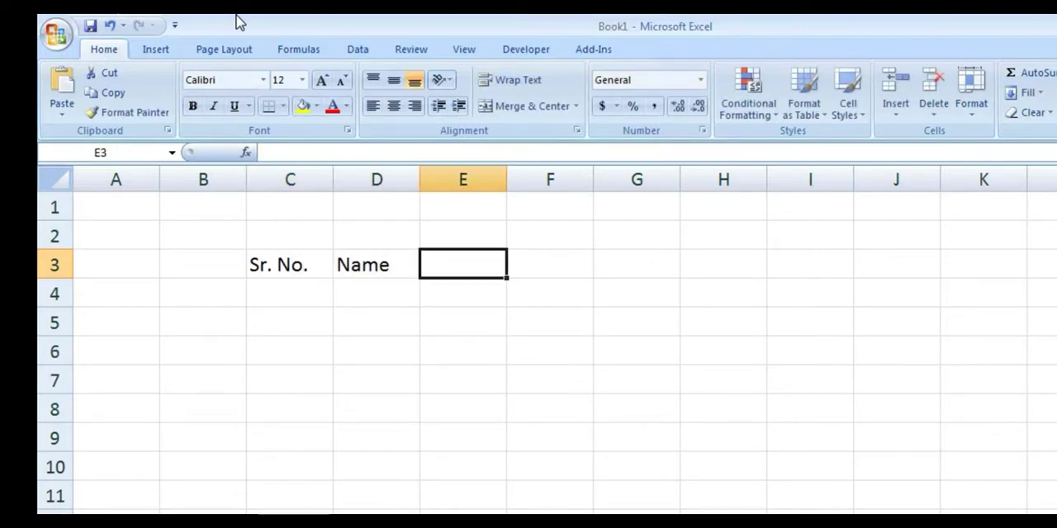
Enter the headings "Hindi", "English" and "Total" in cells E3 to G3.
{"action": "type", "text": "Hindi"}
{"action": "key", "text": "Tab"}
{"action": "type", "text": "English"}
{"action": "key", "text": "Tab"}
{"action": "type", "text": "GTot"}
{"action": "key", "text": "BackSpace"}
{"action": "key", "text": "BackSpace"}
{"action": "key", "text": "BackSpace"}
{"action": "key", "text": "BackSpace"}
{"action": "type", "text": "Toal"}
{"action": "key", "text": "BackSpace"}
{"action": "key", "text": "BackSpace"}
{"action": "type", "text": "tal"}
{"action": "key", "text": "Return"}
Number the rows under Sr. No. from 1 to 5 in cells C4 to C8.
{"action": "type", "text": "1"}
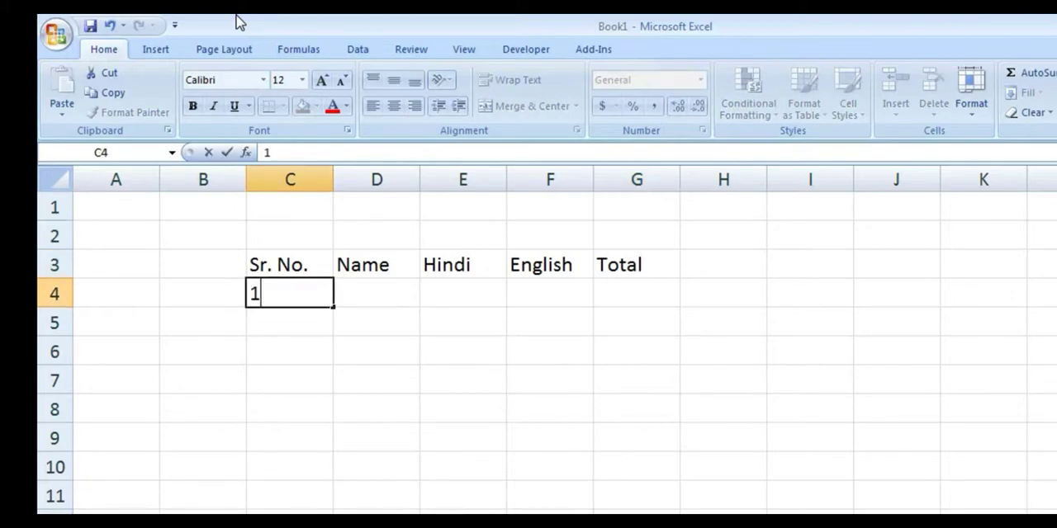
{"action": "key", "text": "Return"}
{"action": "type", "text": "2"}
{"action": "key", "text": "Return"}
{"action": "type", "text": "3"}
{"action": "key", "text": "Return"}
{"action": "type", "text": "4"}
{"action": "key", "text": "Return"}
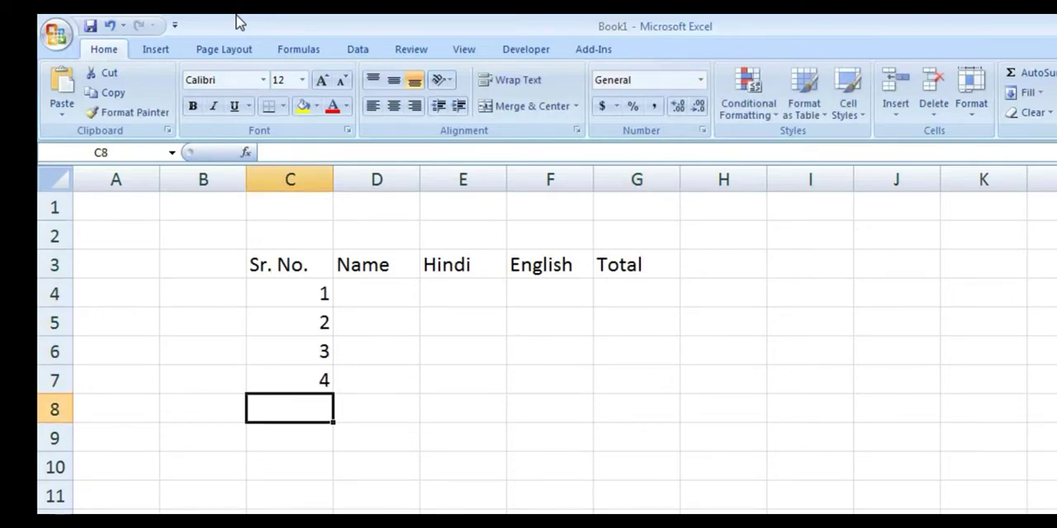
{"action": "type", "text": "5"}
Fill the Name column with a, b, c, d and e in cells D4 to D8.
{"action": "key", "text": "Tab"}
{"action": "key", "text": "Up"}
{"action": "key", "text": "Up"}
{"action": "key", "text": "Up"}
{"action": "key", "text": "Up"}
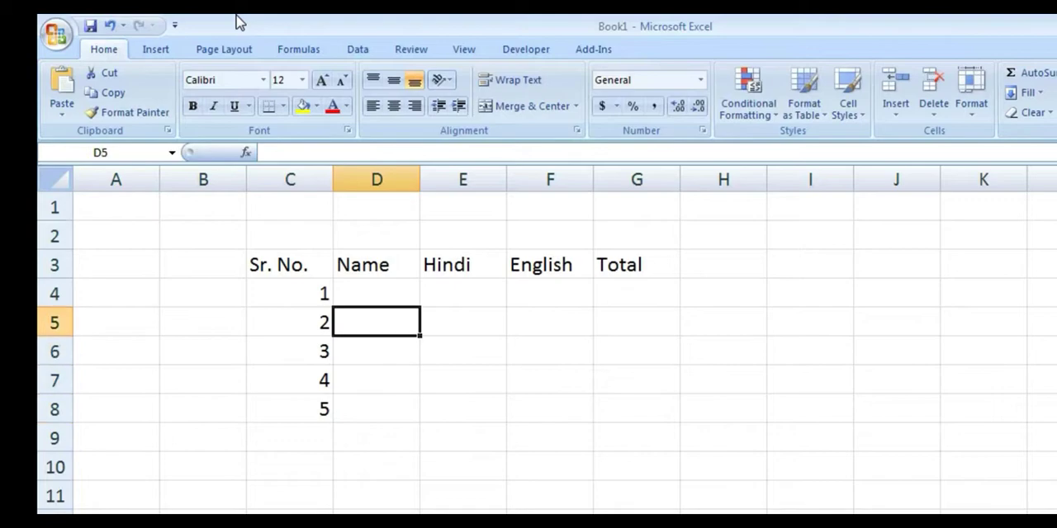
{"action": "type", "text": "a"}
{"action": "key", "text": "Return"}
{"action": "type", "text": "b"}
{"action": "key", "text": "Return"}
{"action": "type", "text": "c"}
{"action": "key", "text": "Return"}
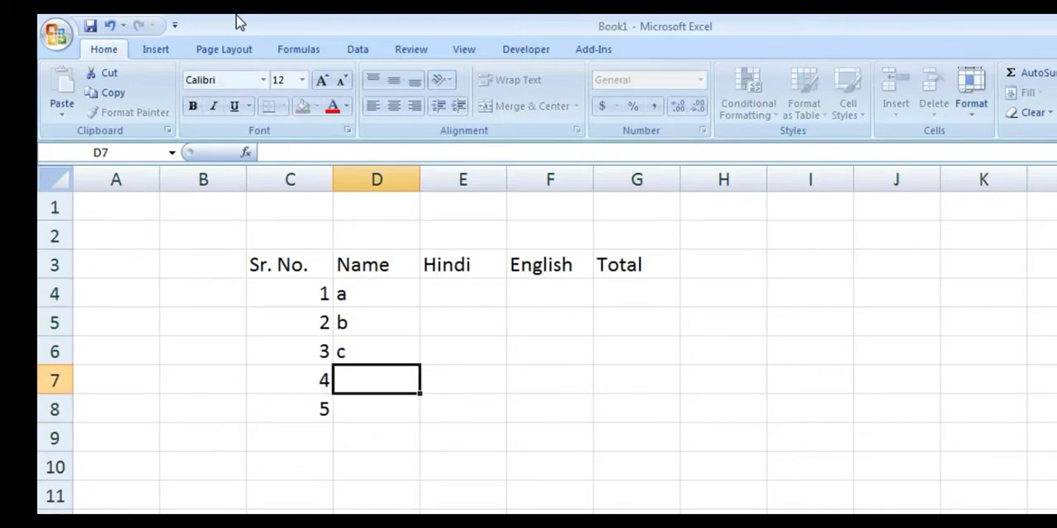
{"action": "type", "text": "d"}
{"action": "key", "text": "Return"}
{"action": "type", "text": "e"}
Enter the Hindi marks 23, 45, 44, 33 and 56 in cells E4 to E8.
{"action": "key", "text": "Right"}
{"action": "key", "text": "Right"}
{"action": "key", "text": "Up"}
{"action": "key", "text": "Up"}
{"action": "key", "text": "Up"}
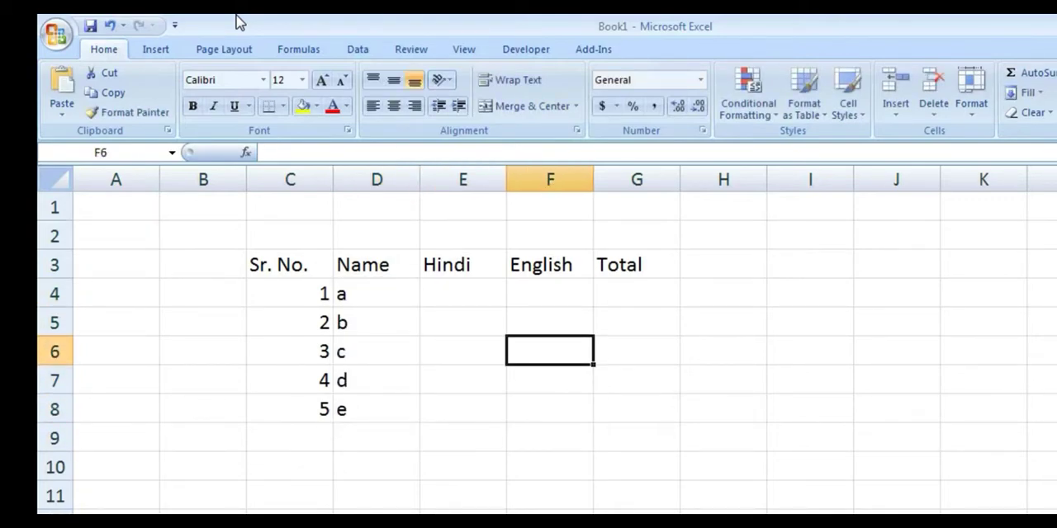
{"action": "key", "text": "Left"}
{"action": "key", "text": "Left"}
{"action": "key", "text": "Up"}
{"action": "key", "text": "Up"}
{"action": "key", "text": "Right"}
{"action": "type", "text": "23"}
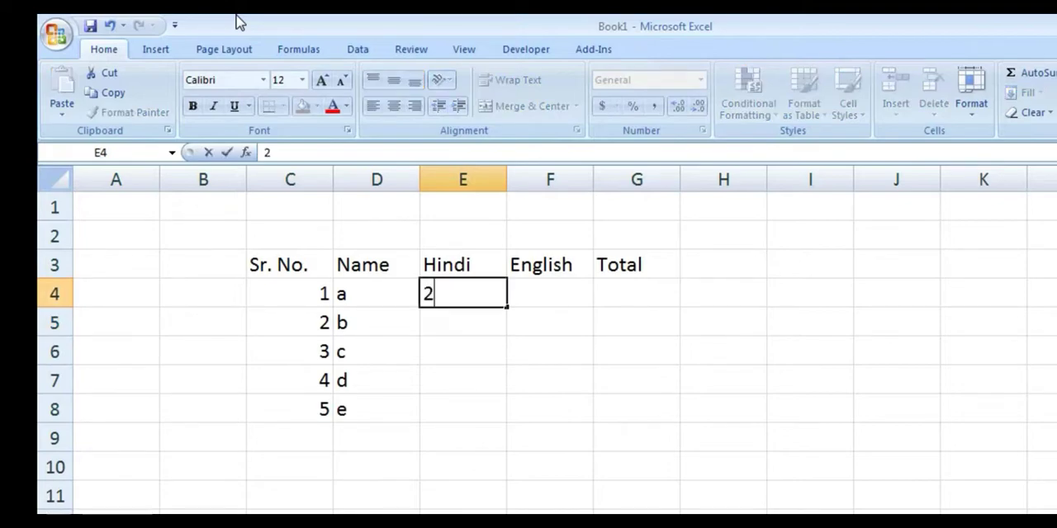
{"action": "key", "text": "Return"}
{"action": "type", "text": "45"}
{"action": "key", "text": "Return"}
{"action": "type", "text": "44"}
{"action": "key", "text": "Return"}
{"action": "type", "text": "33"}
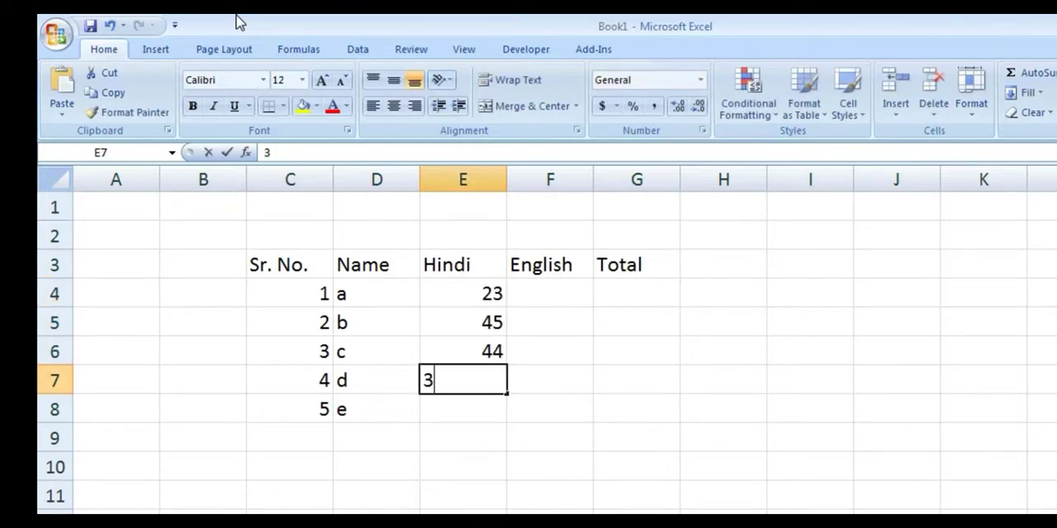
{"action": "key", "text": "Return"}
{"action": "type", "text": "56"}
Enter the English marks 89, 77, 56, 45 and 34 in cells F4 to F8.
{"action": "key", "text": "Right"}
{"action": "key", "text": "Up"}
{"action": "key", "text": "Up"}
{"action": "key", "text": "Up"}
{"action": "key", "text": "Up"}
{"action": "type", "text": "89"}
{"action": "key", "text": "Return"}
{"action": "type", "text": "7"}
{"action": "key", "text": "Return"}
{"action": "key", "text": "Up"}
{"action": "key", "text": "F2"}
{"action": "type", "text": "7"}
{"action": "key", "text": "Return"}
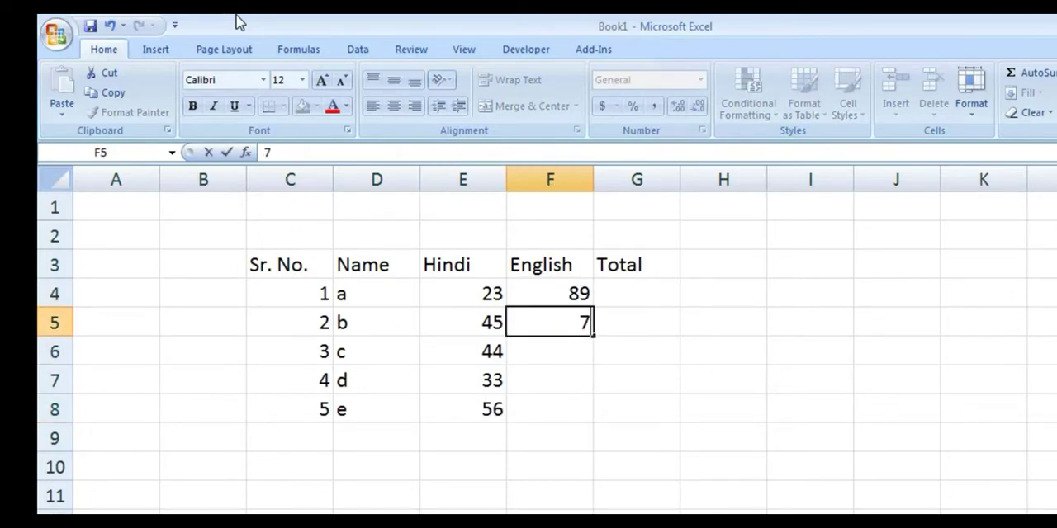
{"action": "type", "text": "56"}
{"action": "key", "text": "Return"}
{"action": "type", "text": "45"}
{"action": "key", "text": "Return"}
{"action": "type", "text": "34"}
{"action": "key", "text": "Up"}
{"action": "key", "text": "Up"}
{"action": "key", "text": "Up"}
{"action": "key", "text": "Up"}
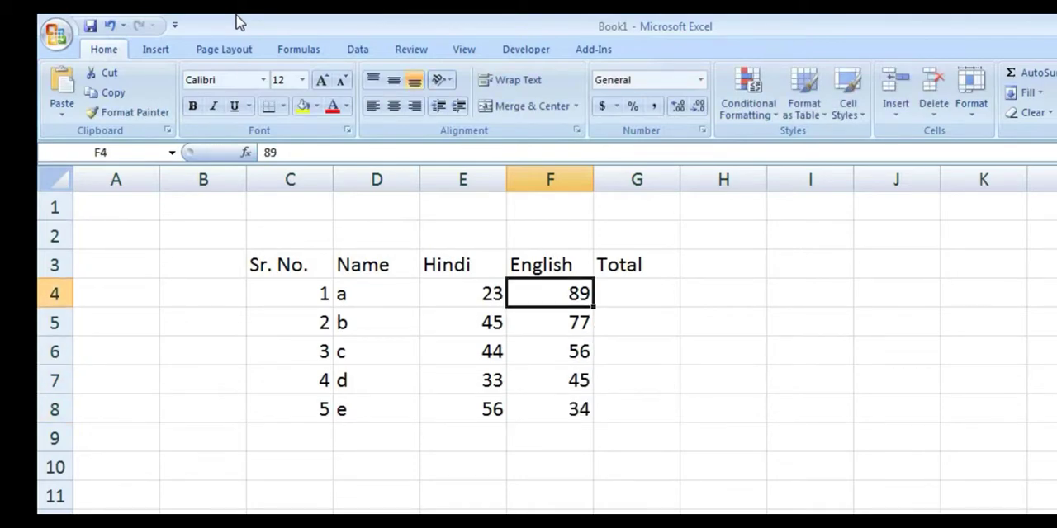
{"action": "key", "text": "Left"}
{"action": "key", "text": "Up"}
{"action": "key", "text": "Left"}
{"action": "key", "text": "Down"}
{"action": "key", "text": "Left"}
{"action": "key", "text": "Right"}
{"action": "key", "text": "Right"}
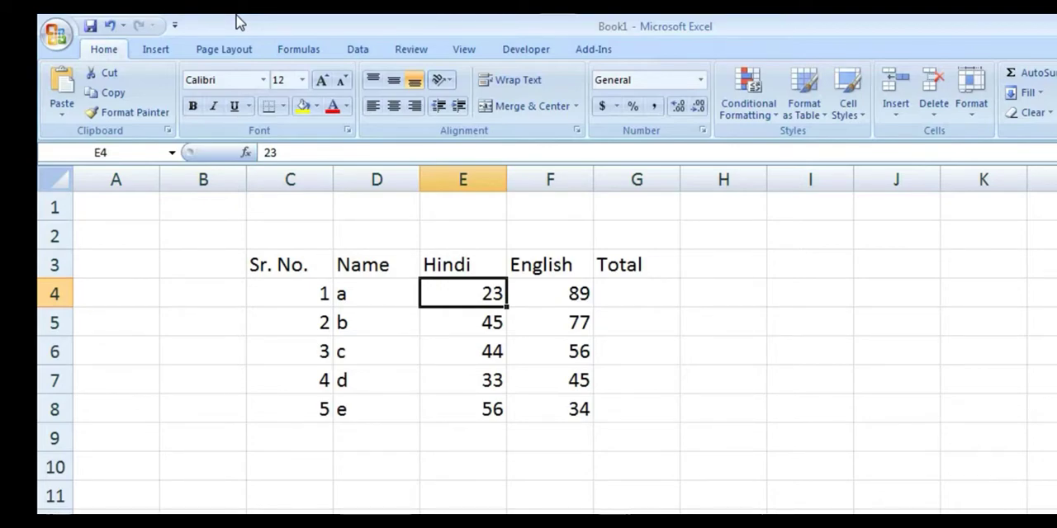
{"action": "key", "text": "Left"}
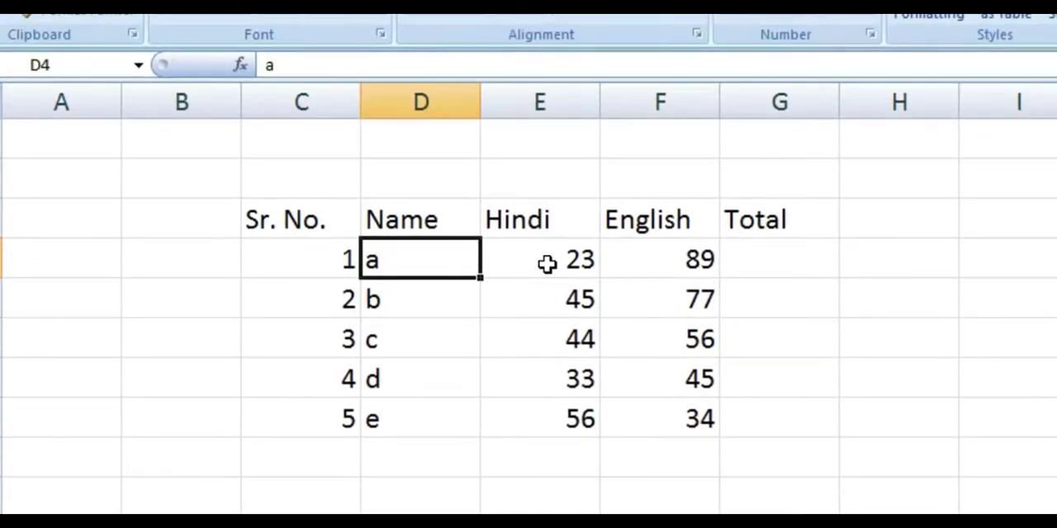
{"action": "left_click", "coordinate": [630, 249]}
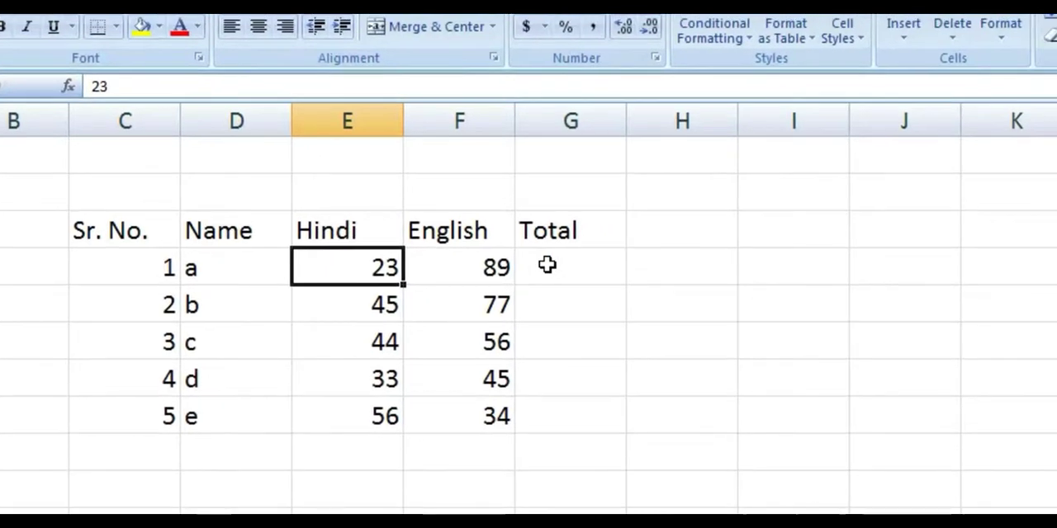
Add the first row's Hindi and English marks in G4 with the formula =E4+F4.
{"action": "left_click", "coordinate": [547, 265]}
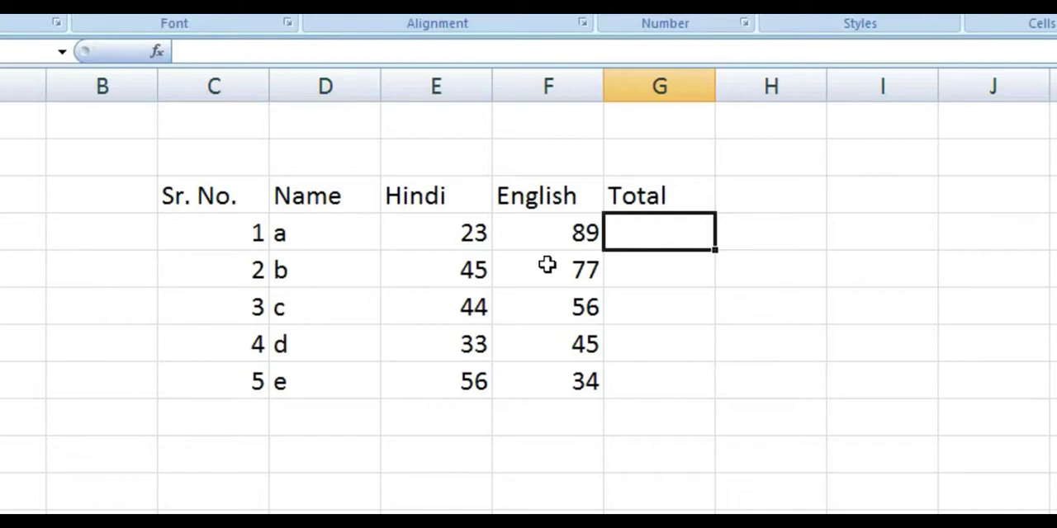
{"action": "type", "text": "="}
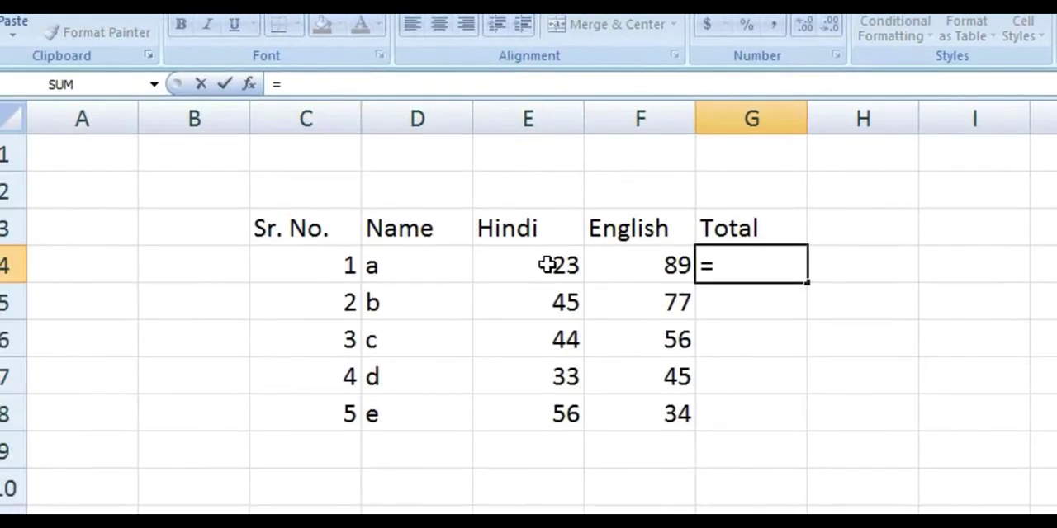
{"action": "left_click", "coordinate": [547, 265]}
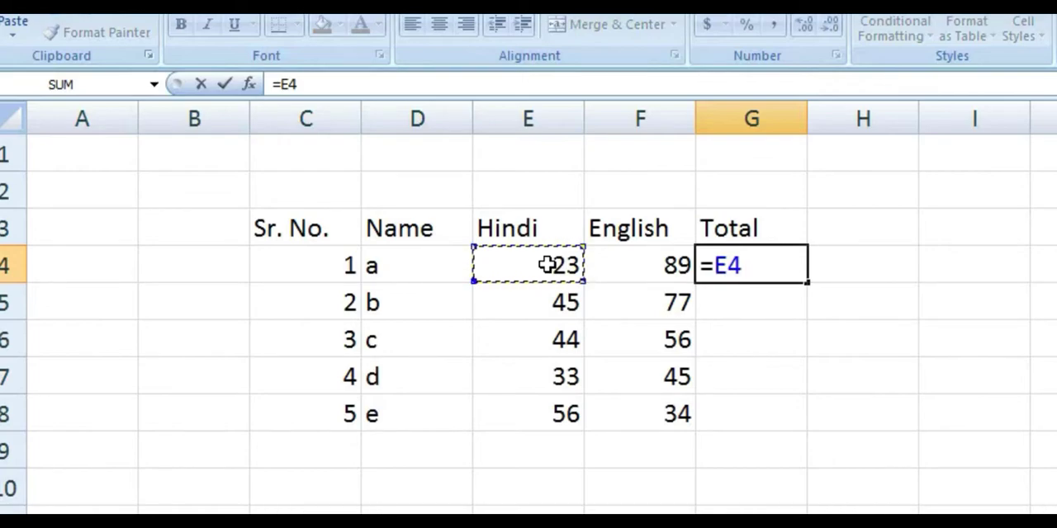
{"action": "type", "text": "+"}
{"action": "left_click", "coordinate": [547, 263]}
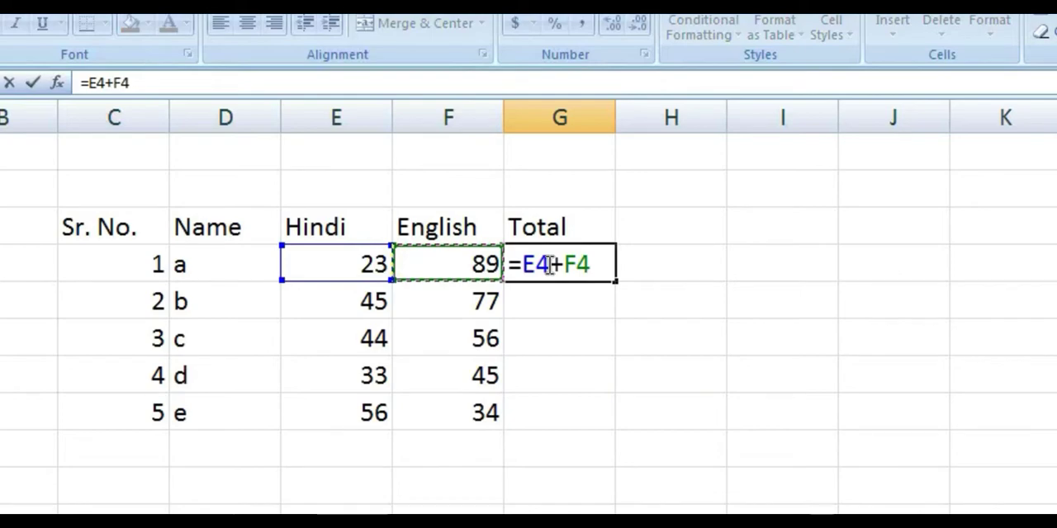
{"action": "key", "text": "Return"}
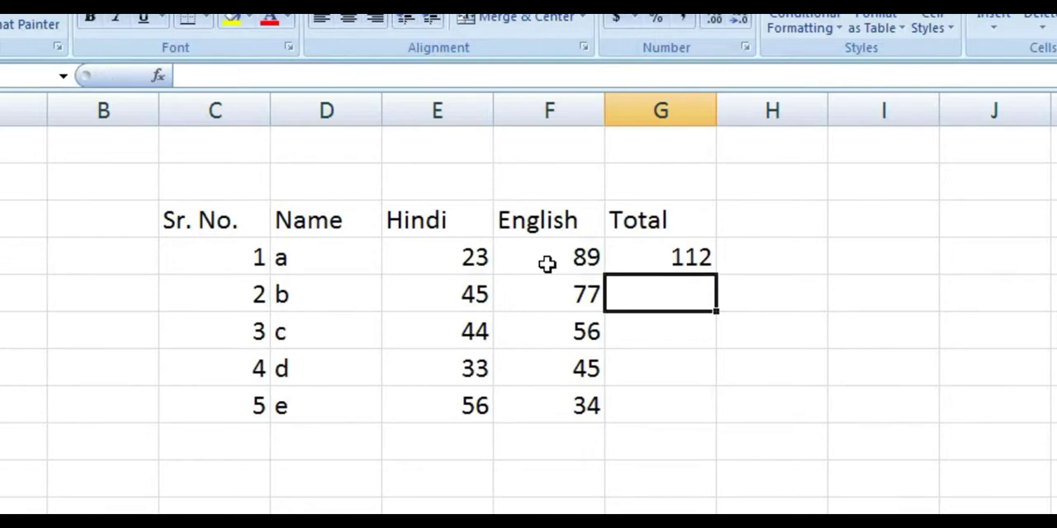
Fill the total formula from G4 down to G8 and check the formulas in the Total column.
{"action": "left_click", "coordinate": [688, 256]}
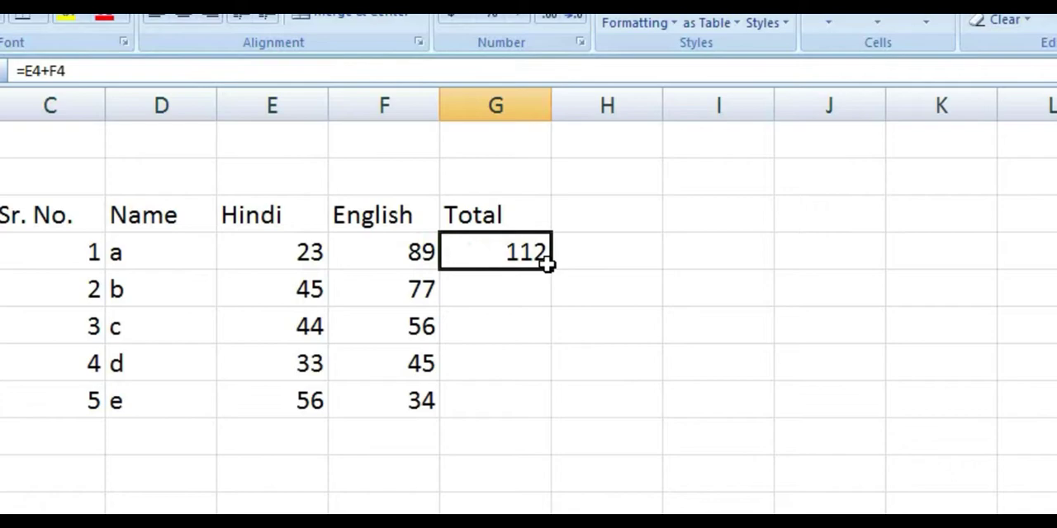
{"action": "mouse_move", "coordinate": [547, 264]}
{"action": "left_mouse_down"}
{"action": "mouse_move", "coordinate": [556, 276]}
{"action": "mouse_move", "coordinate": [535, 260]}
{"action": "left_mouse_up"}
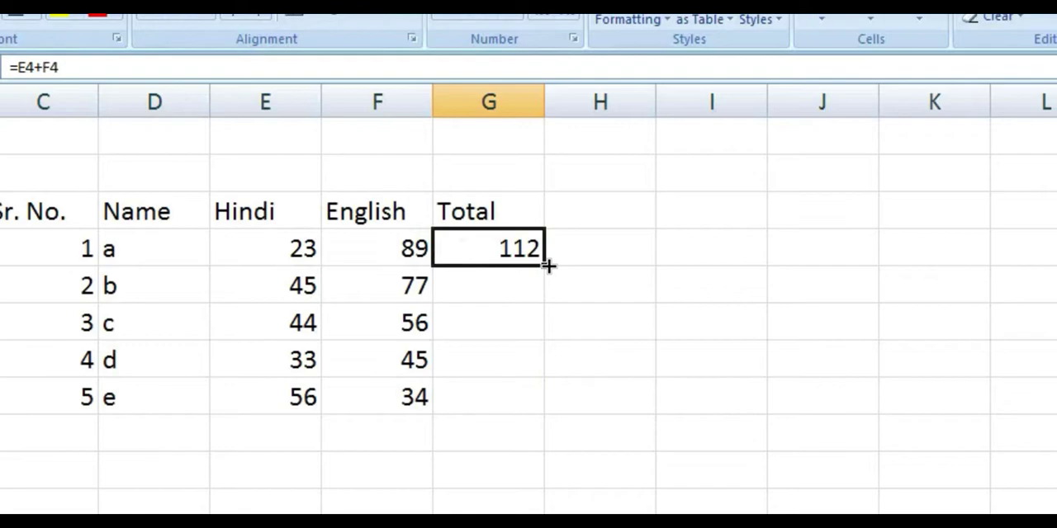
{"action": "left_click_drag", "start_coordinate": [548, 265], "coordinate": [549, 405]}
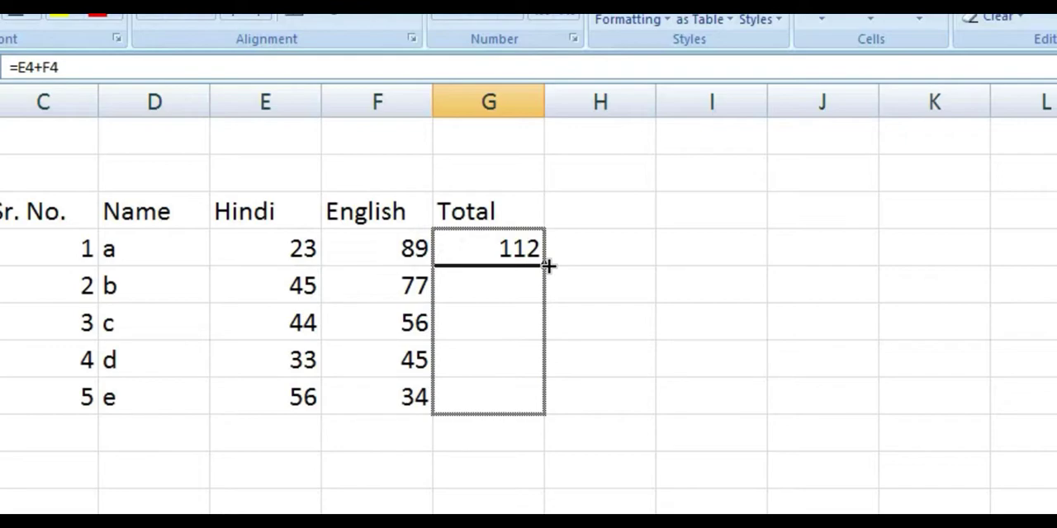
{"action": "left_click_drag", "start_coordinate": [548, 266], "coordinate": [548, 263]}
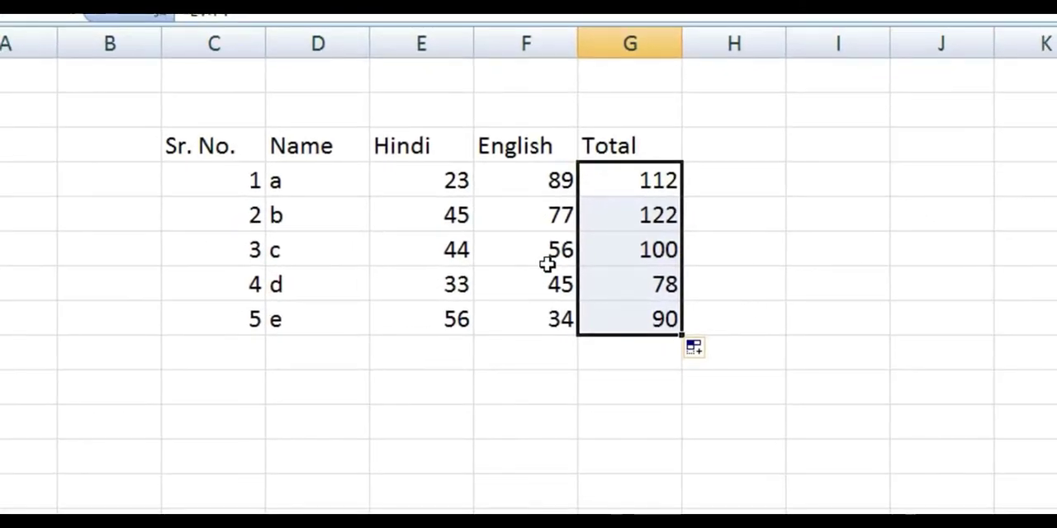
{"action": "left_click", "coordinate": [603, 255]}
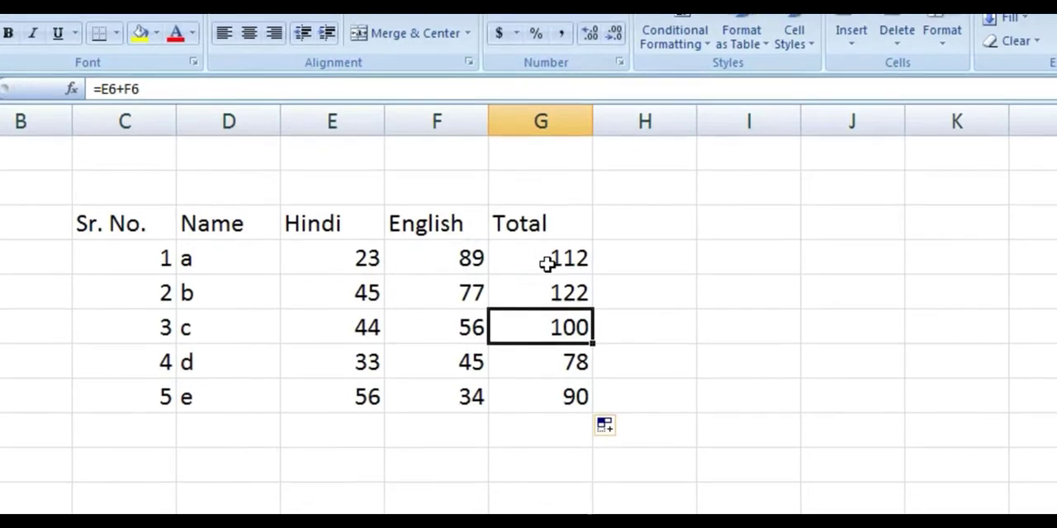
{"action": "left_click", "coordinate": [547, 263]}
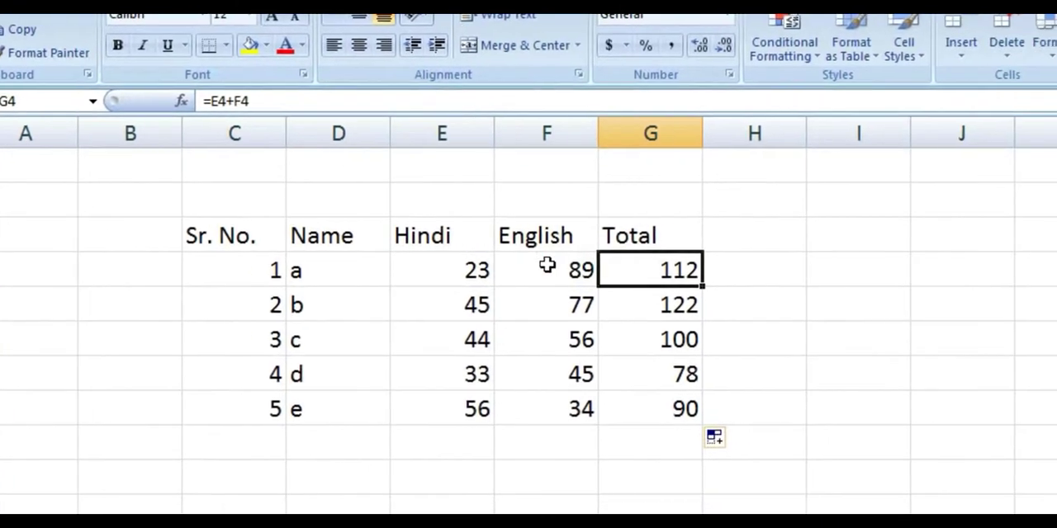
{"action": "left_click", "coordinate": [547, 265]}
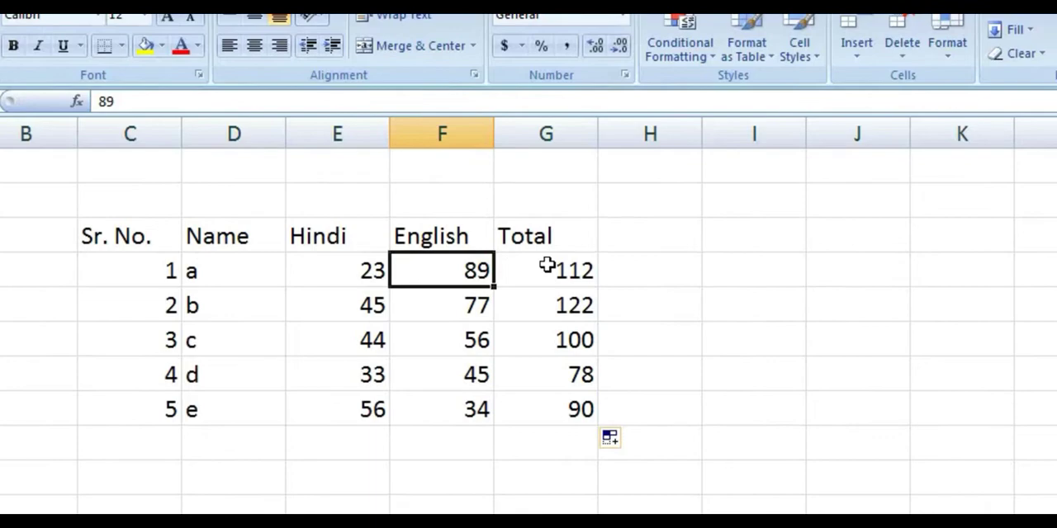
Change the formula in G4 to divide the Hindi mark by the English mark, =E4/F4.
{"action": "left_click", "coordinate": [548, 265]}
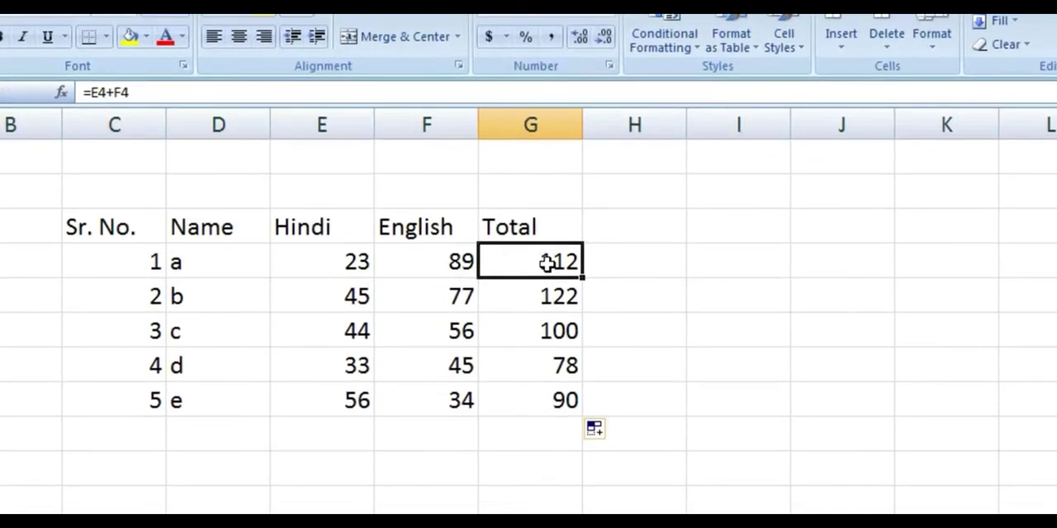
{"action": "double_click", "coordinate": [547, 263]}
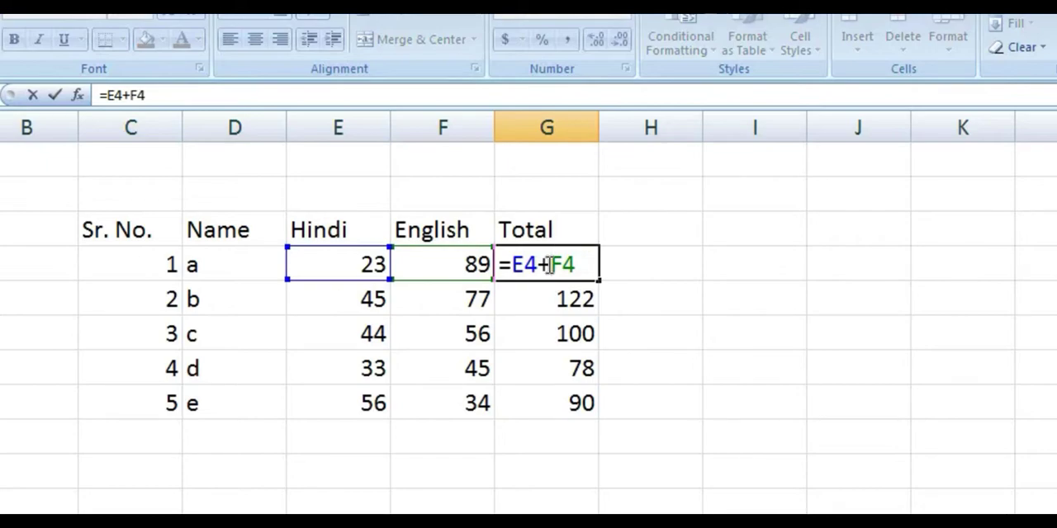
{"action": "key", "text": "BackSpace"}
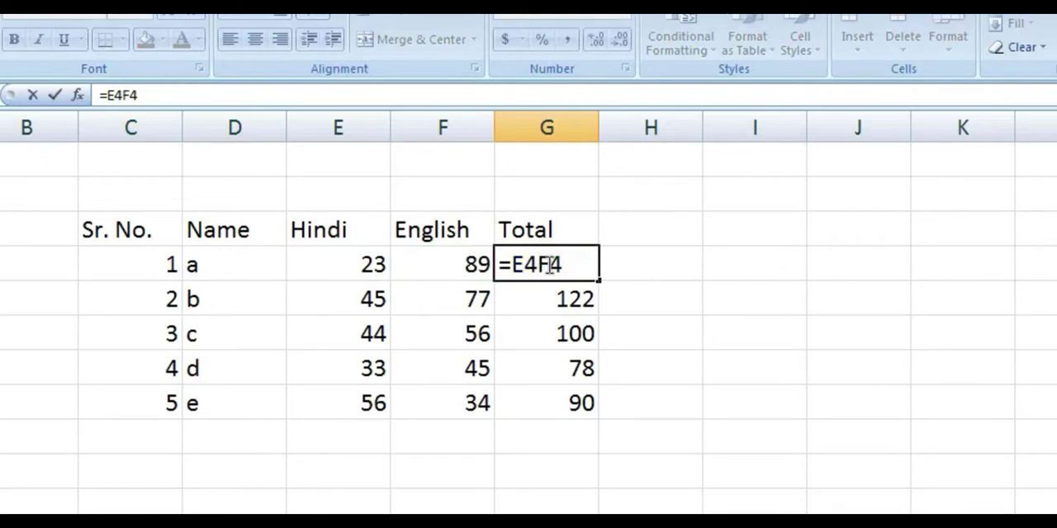
{"action": "type", "text": "-"}
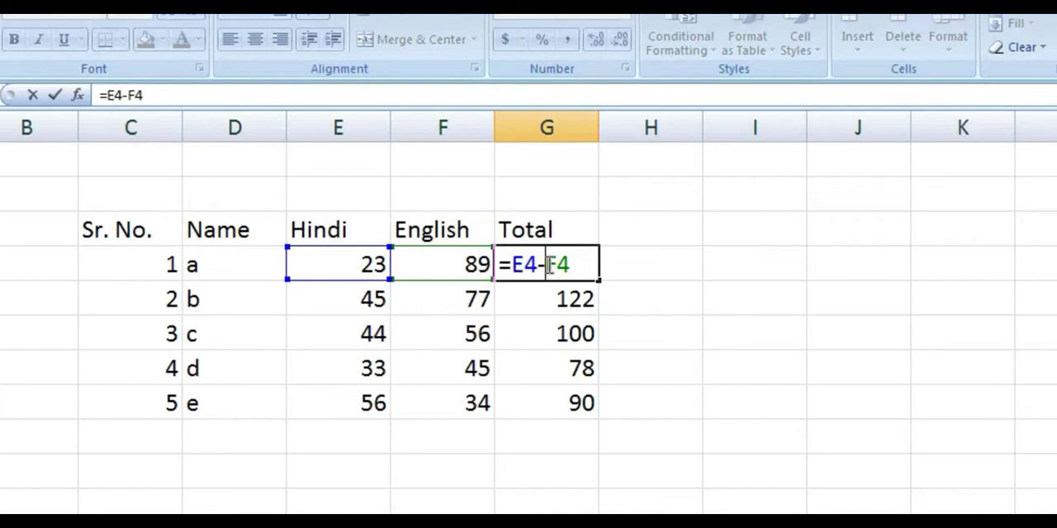
{"action": "key", "text": "BackSpace"}
{"action": "type", "text": "/"}
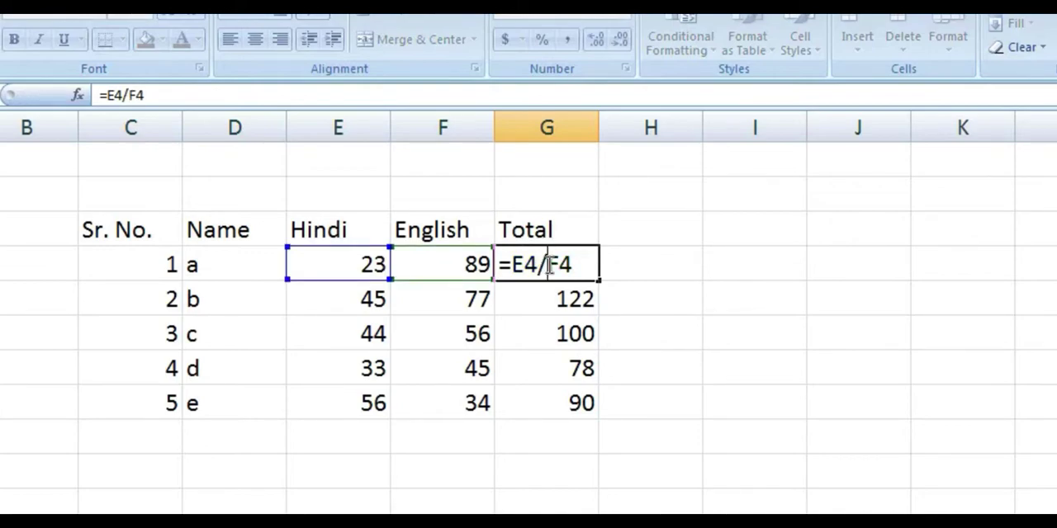
{"action": "key", "text": "Return"}
Change the formula in G4 to add the Hindi and English marks, =E4+F4.
{"action": "left_click", "coordinate": [547, 264]}
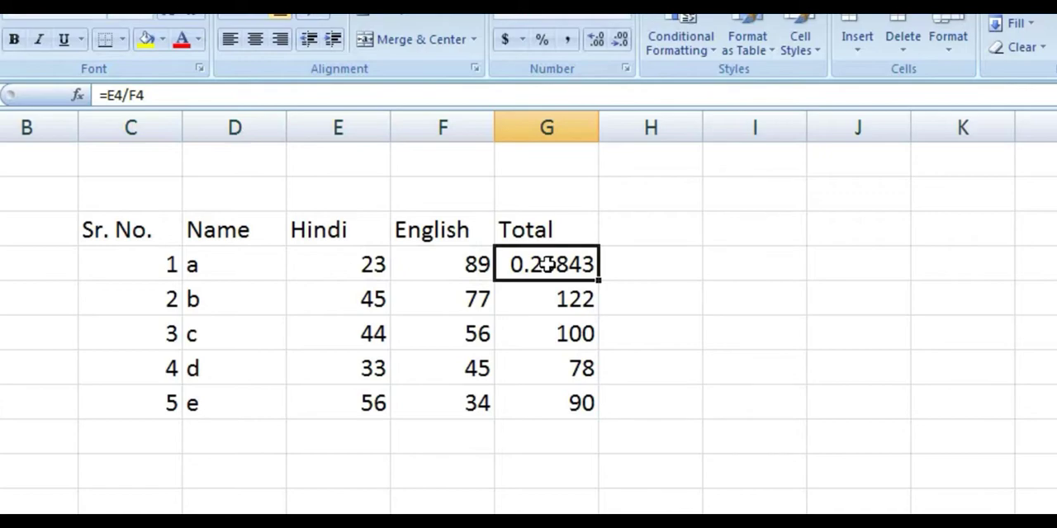
{"action": "key", "text": "F2"}
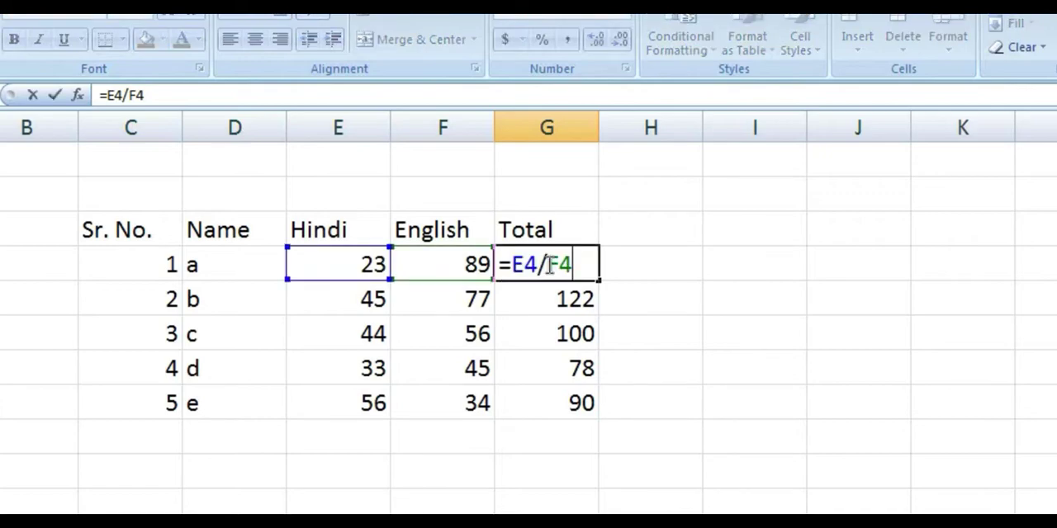
{"action": "left_click", "coordinate": [549, 264]}
{"action": "key", "text": "BackSpace"}
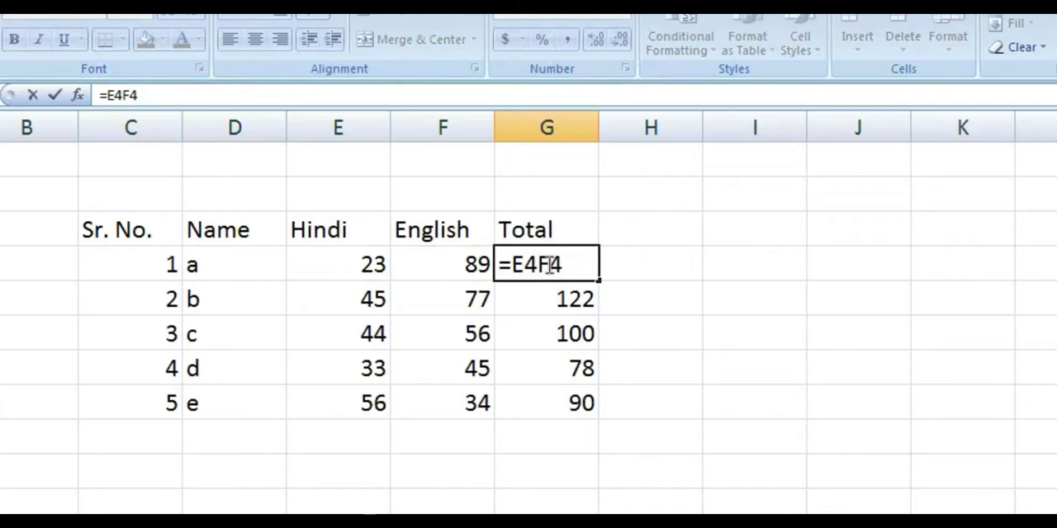
{"action": "type", "text": "+"}
{"action": "key", "text": "Return"}
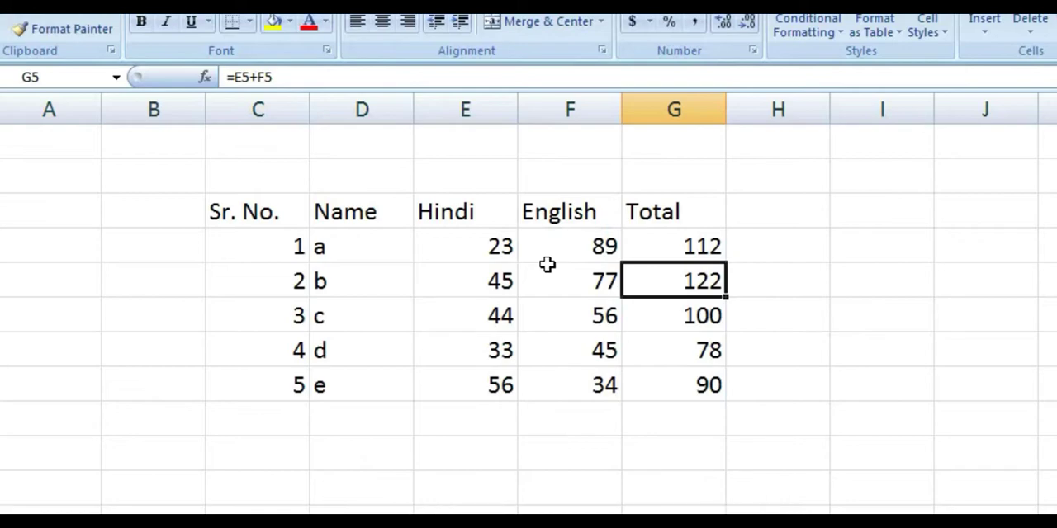
Apply All Borders to the whole marks table, C3 to G8.
{"action": "key", "text": "ctrl+Left"}
{"action": "key", "text": "ctrl+Up"}
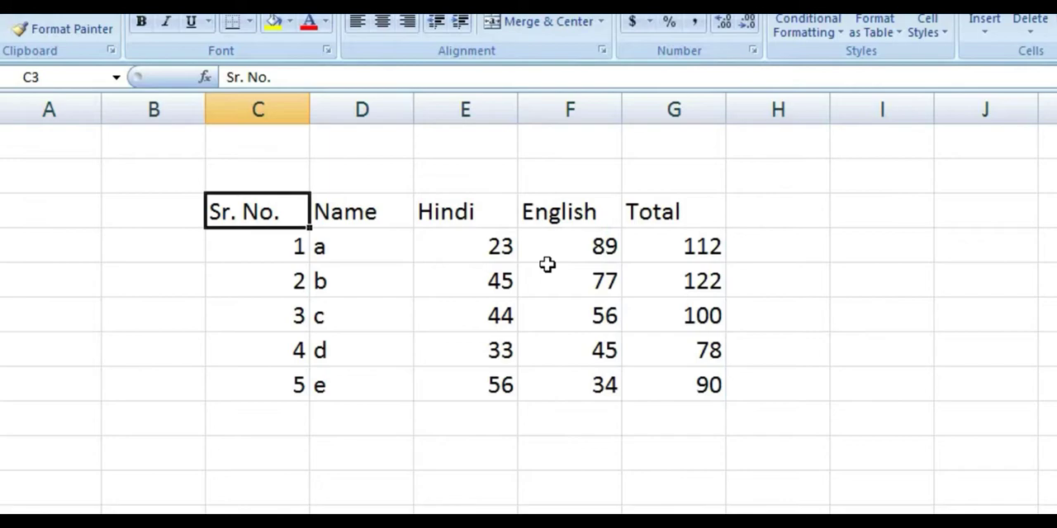
{"action": "key", "text": "shift+Right"}
{"action": "key", "text": "shift+Down"}
{"action": "key", "text": "shift+Right"}
{"action": "key", "text": "shift+Down"}
{"action": "key", "text": "shift+Down"}
{"action": "key", "text": "shift+Down"}
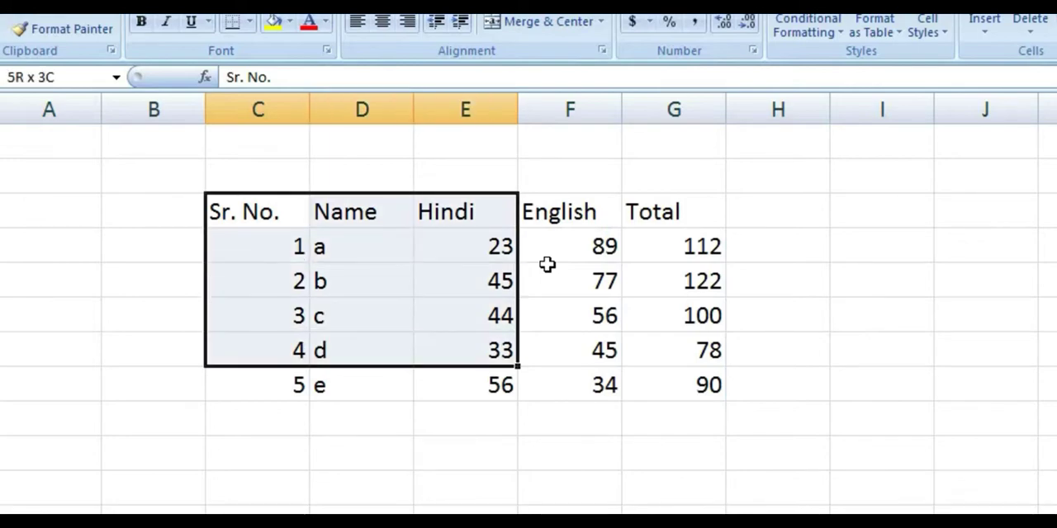
{"action": "key", "text": "shift+Right"}
{"action": "key", "text": "shift+Down"}
{"action": "key", "text": "shift+Right"}
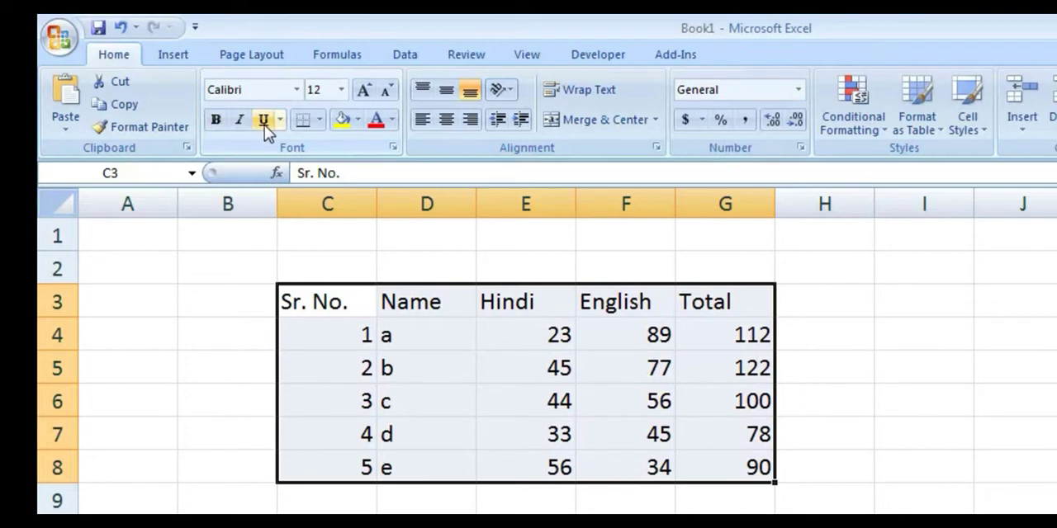
{"action": "left_click", "coordinate": [319, 119]}
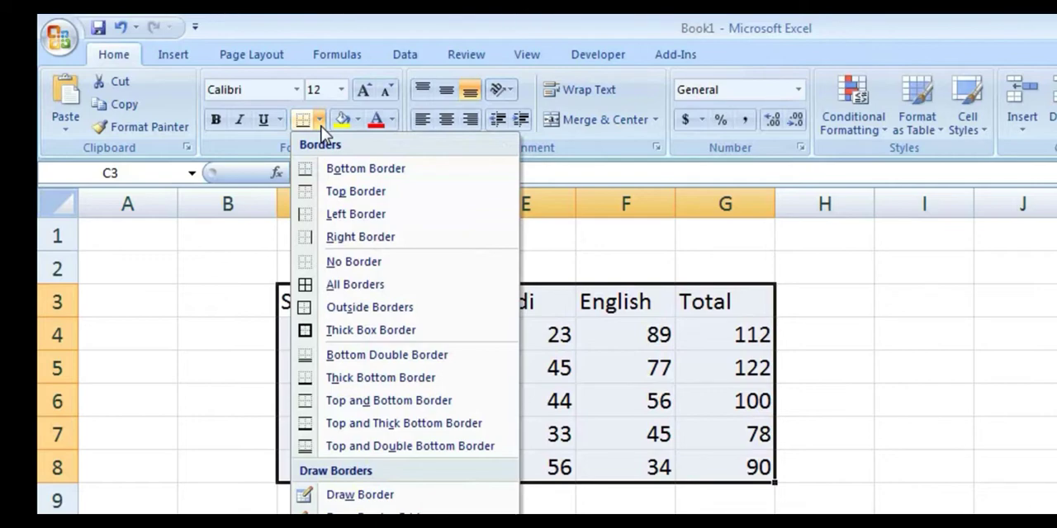
{"action": "key", "text": "Down"}
{"action": "key", "text": "Down"}
{"action": "key", "text": "Down"}
{"action": "key", "text": "Down"}
{"action": "key", "text": "Down"}
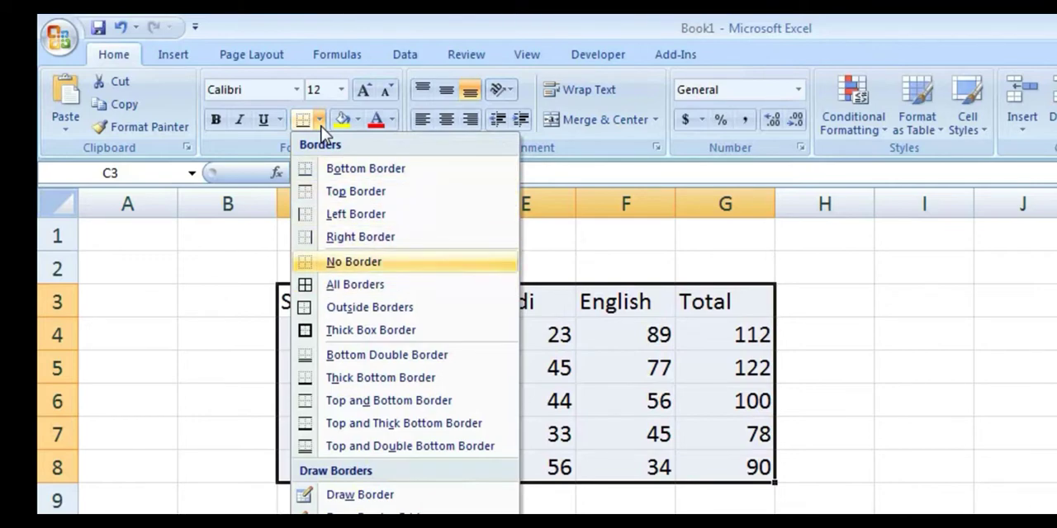
{"action": "key", "text": "Down"}
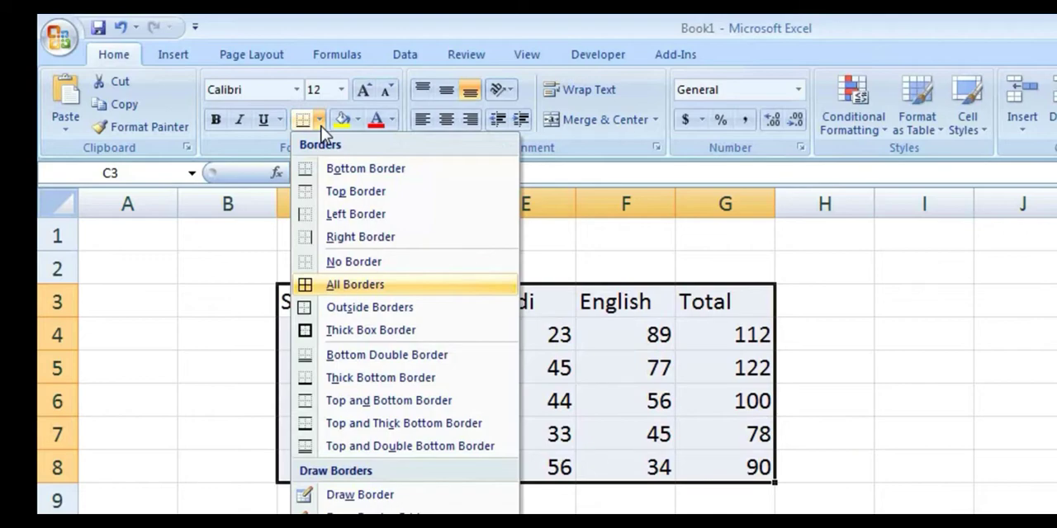
{"action": "key", "text": "Return"}
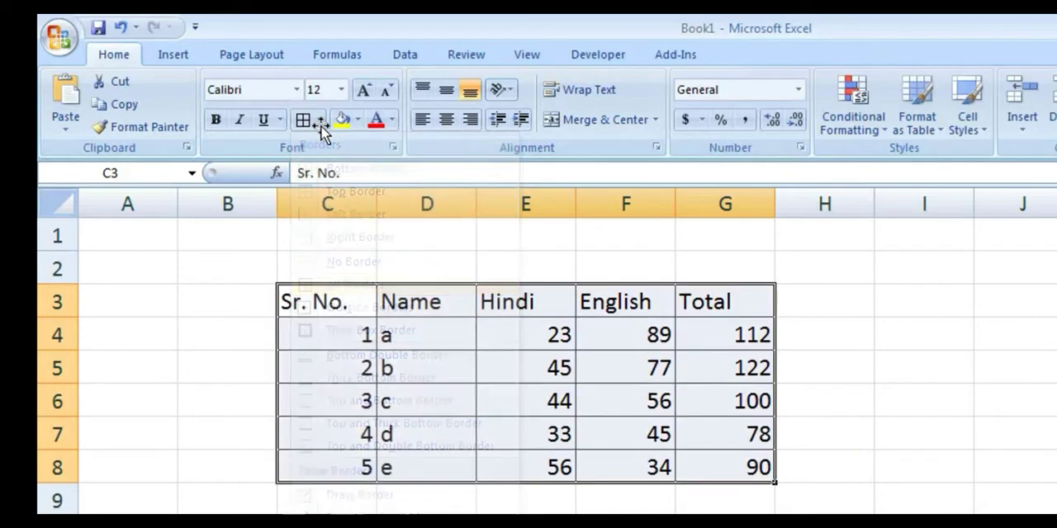
{"action": "left_click", "coordinate": [1023, 433]}
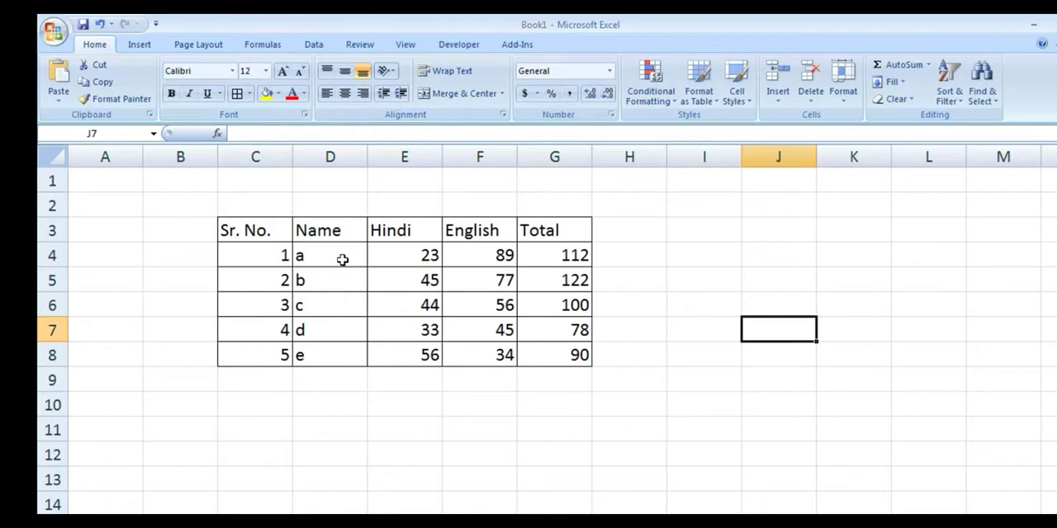
Check the bordered marks table in print preview and return to the worksheet.
{"action": "key", "text": "ctrl+F2"}
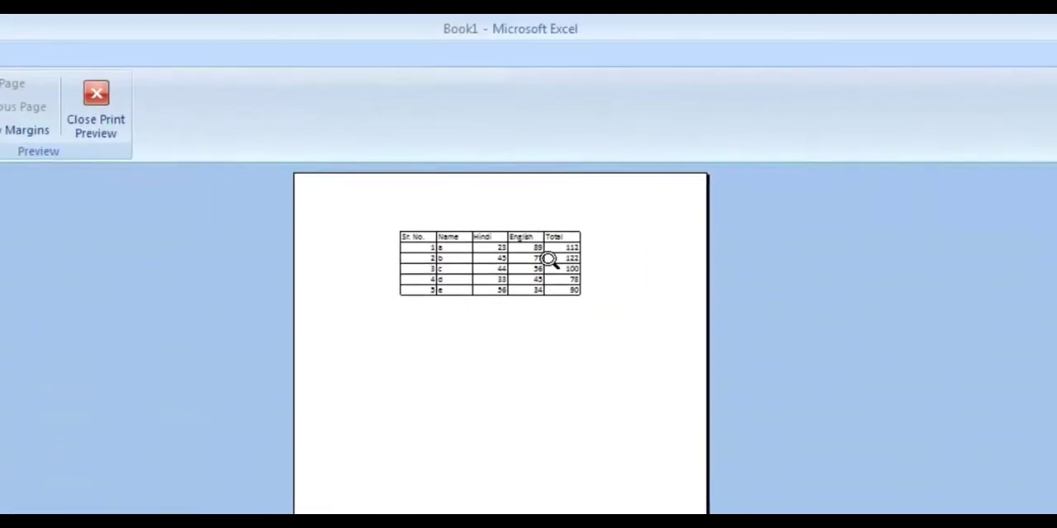
{"action": "left_click", "coordinate": [351, 129]}
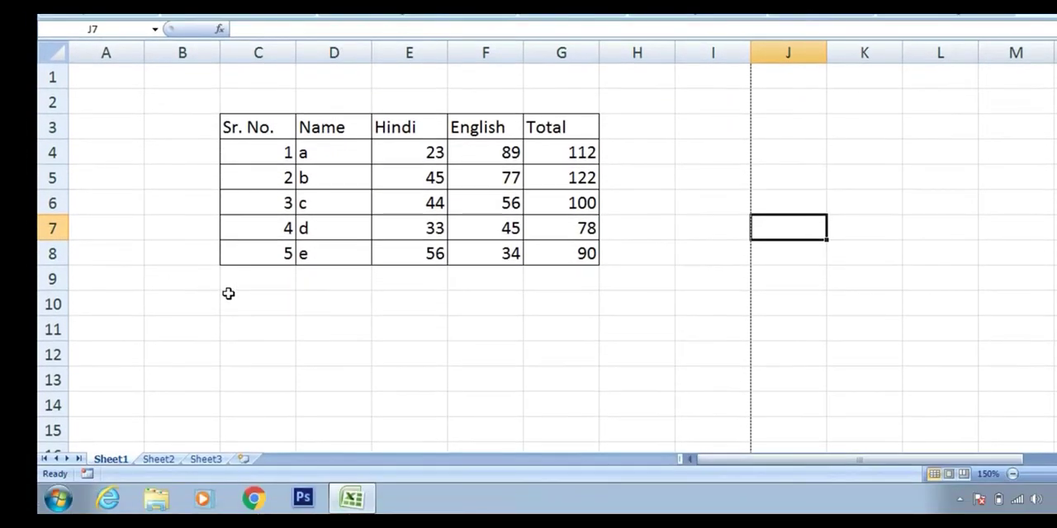
{"action": "left_click", "coordinate": [462, 287]}
{"action": "left_click", "coordinate": [223, 309]}
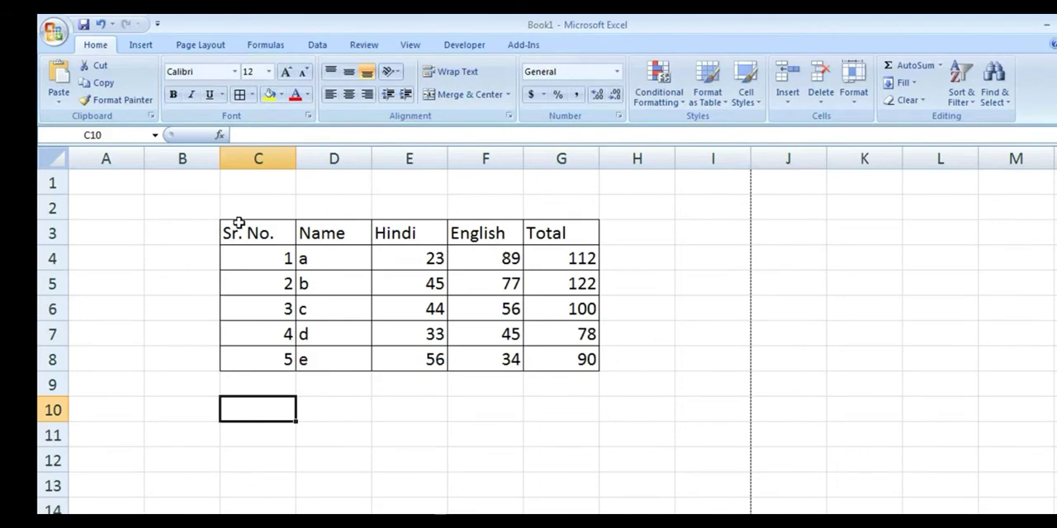
{"action": "left_click", "coordinate": [352, 192]}
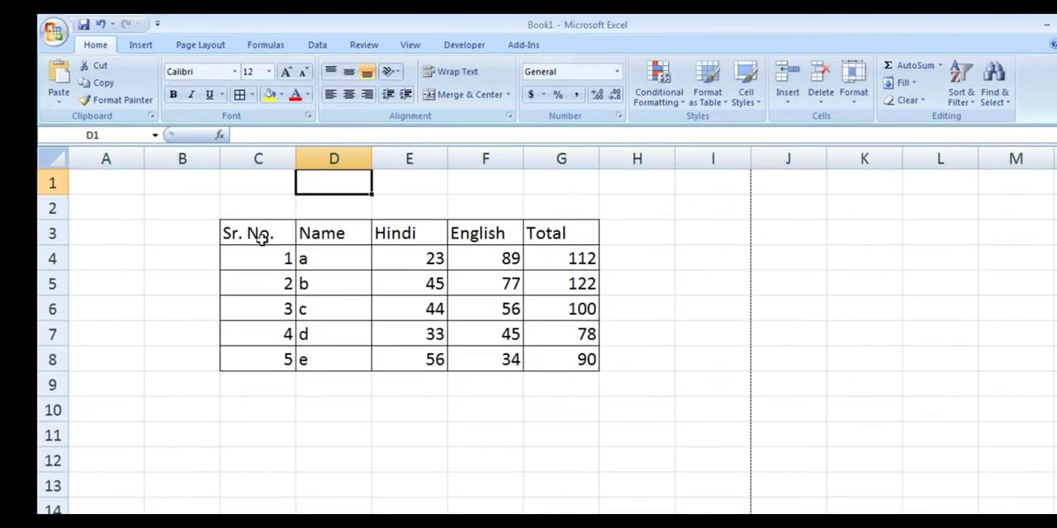
{"action": "left_click", "coordinate": [261, 170]}
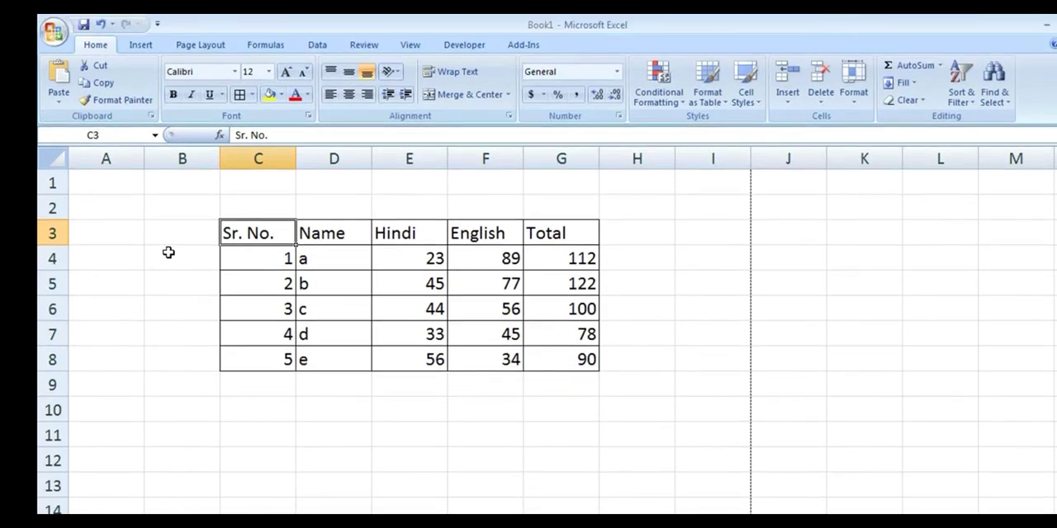
{"action": "left_click", "coordinate": [169, 253]}
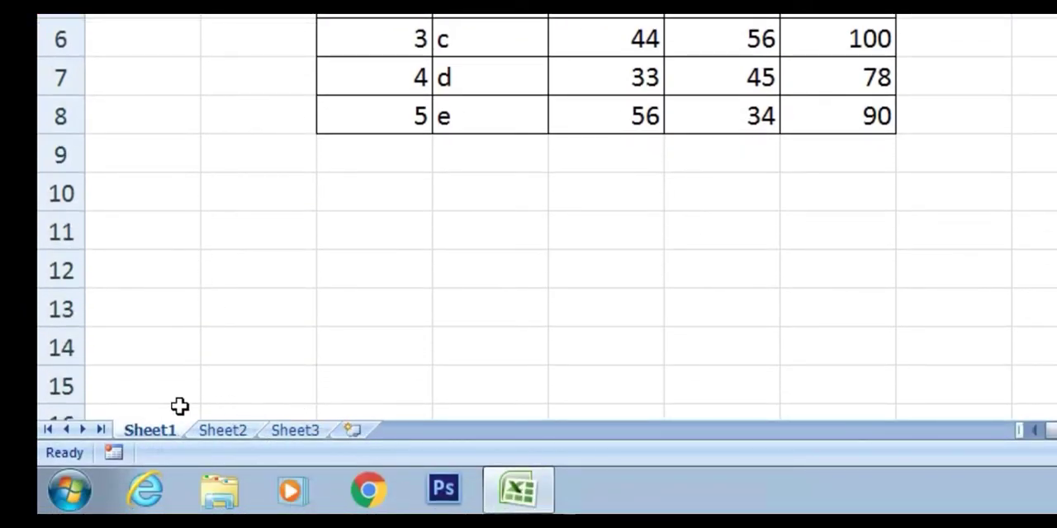
Insert three new worksheets after Sheet3.
{"action": "left_click", "coordinate": [356, 429]}
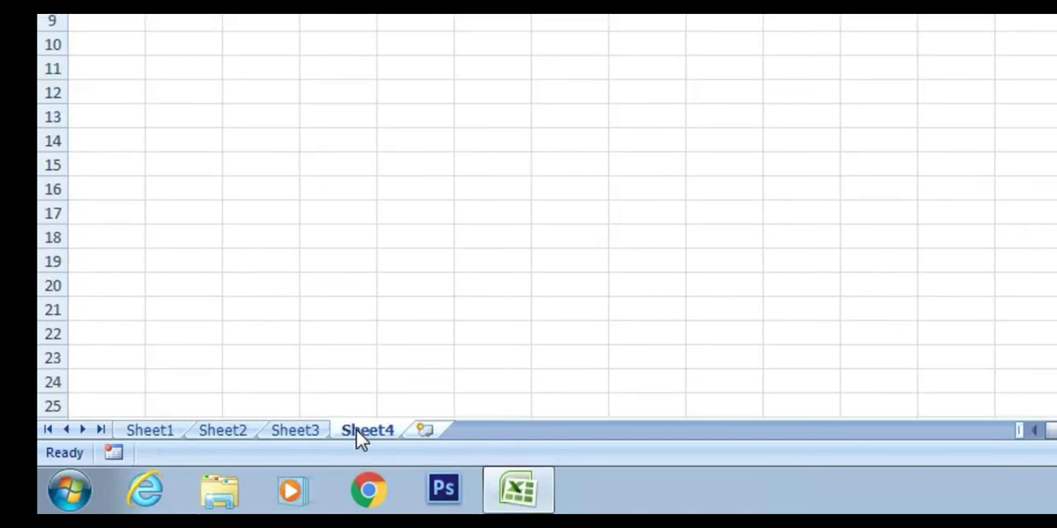
{"action": "key", "text": "shift+F11"}
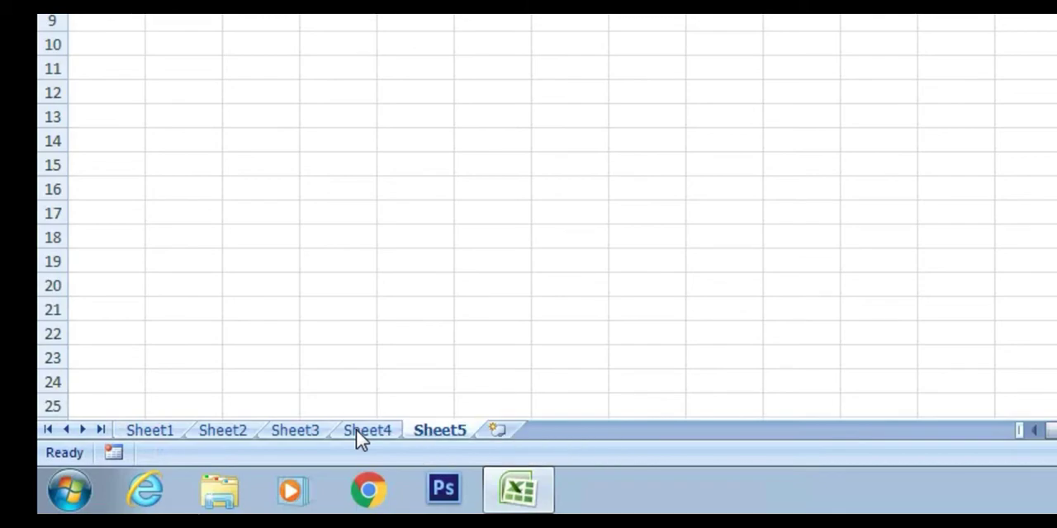
{"action": "key", "text": "shift+F11"}
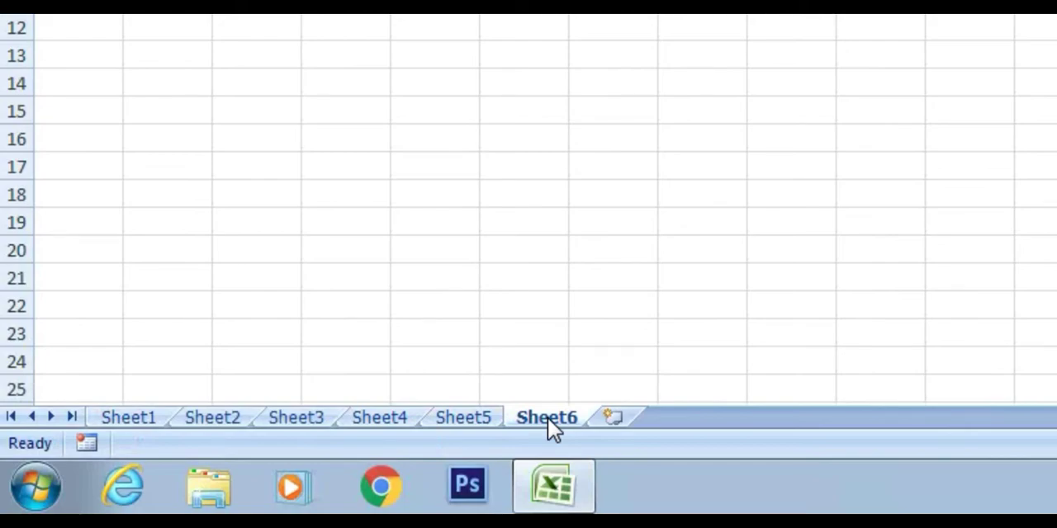
Delete the worksheet Sheet6 from the workbook.
{"action": "right_click", "coordinate": [547, 417]}
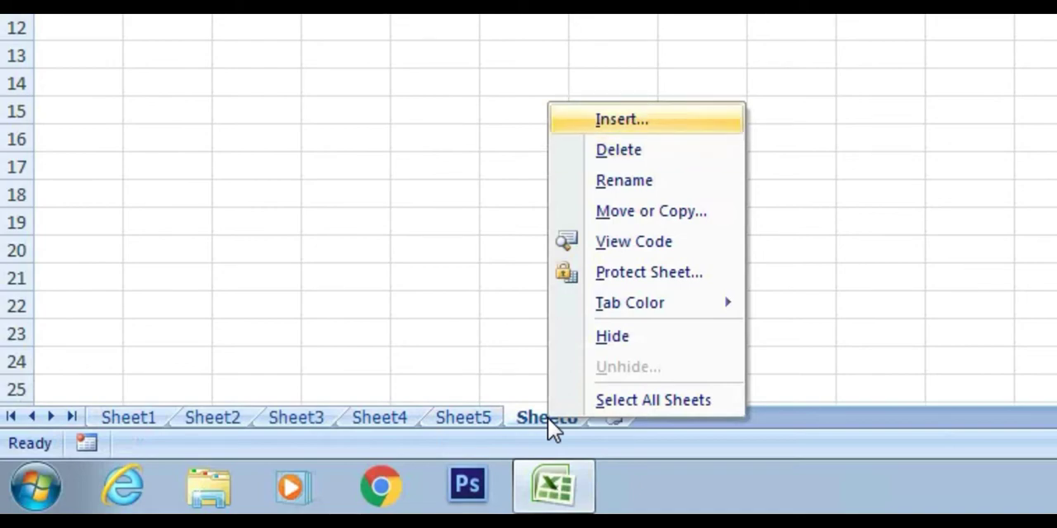
{"action": "key", "text": "Down"}
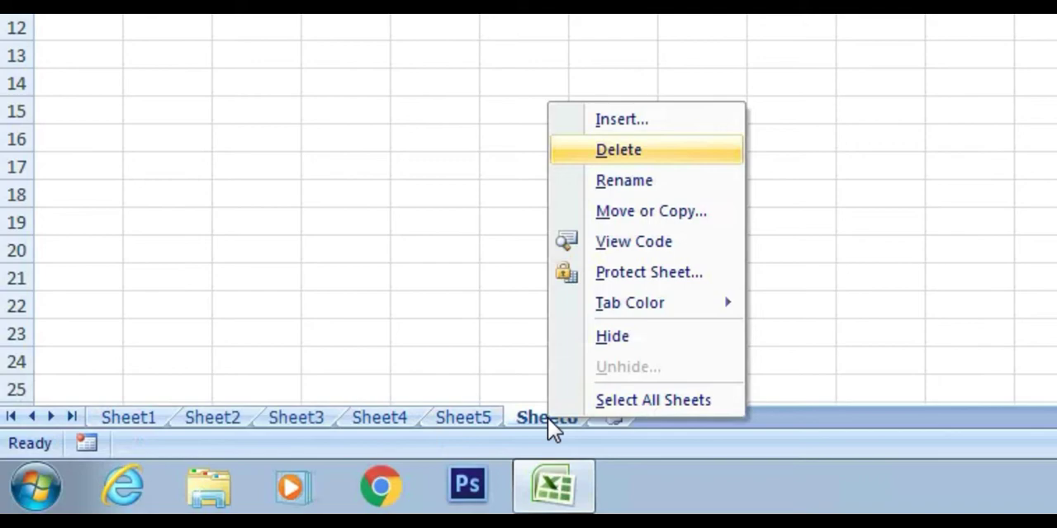
{"action": "key", "text": "Return"}
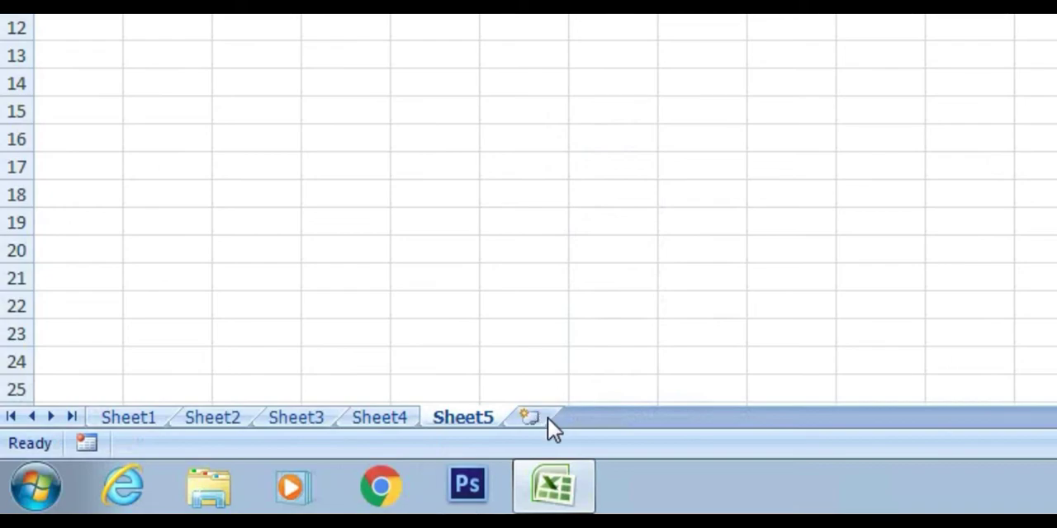
Rename the worksheet Sheet5 as 6th Class.
{"action": "right_click", "coordinate": [548, 417]}
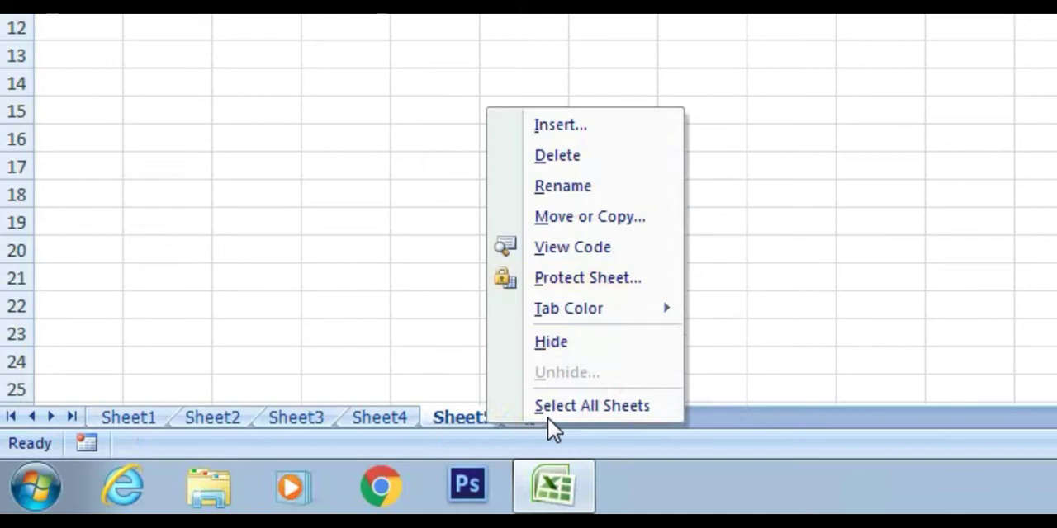
{"action": "key", "text": "Down"}
{"action": "key", "text": "Down"}
{"action": "key", "text": "Down"}
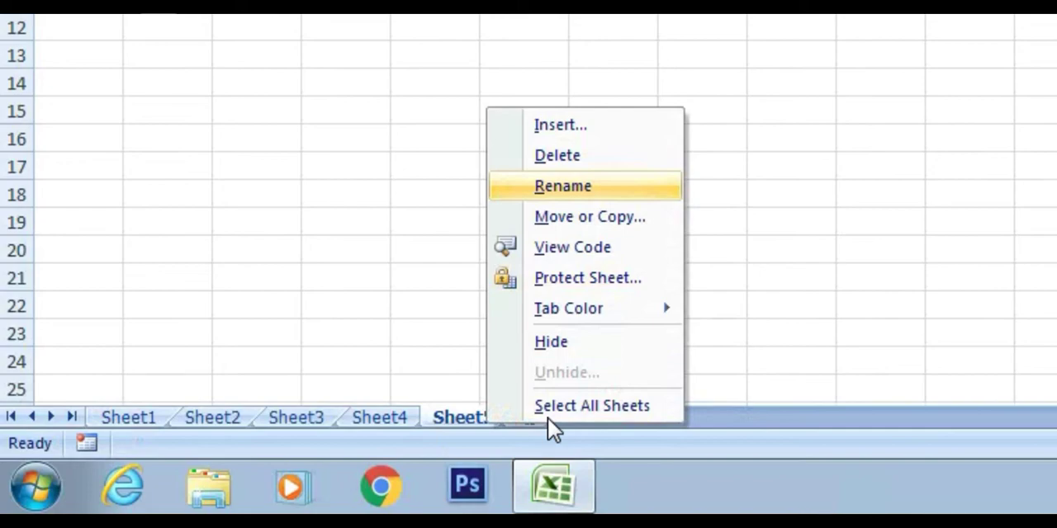
{"action": "key", "text": "Return"}
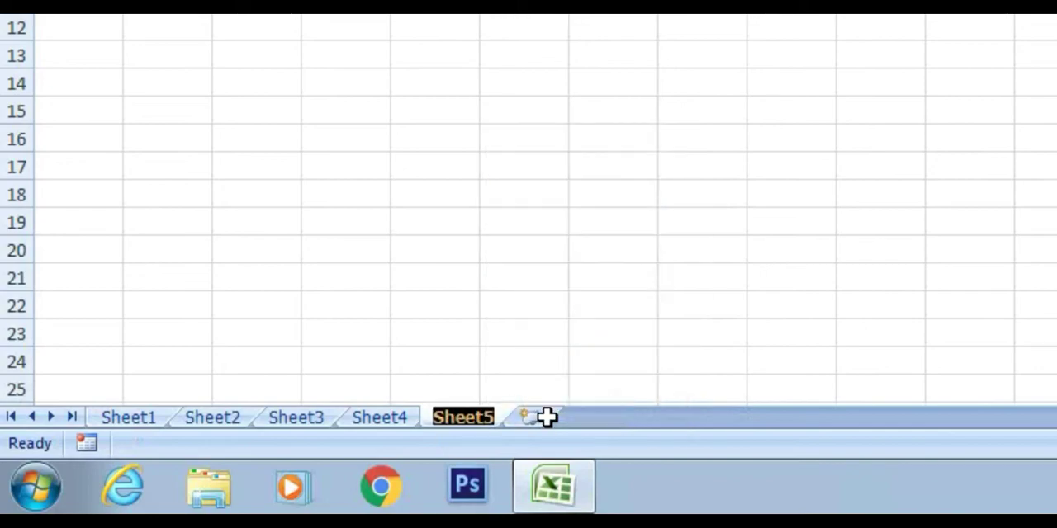
{"action": "type", "text": "6th "}
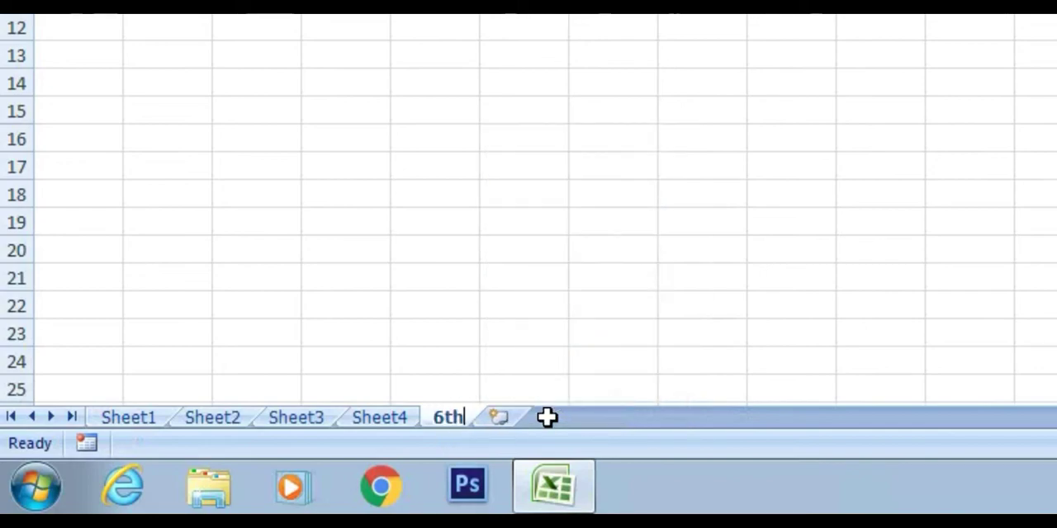
{"action": "type", "text": "cla"}
{"action": "key", "text": "BackSpace"}
{"action": "key", "text": "BackSpace"}
{"action": "key", "text": "BackSpace"}
{"action": "type", "text": "C"}
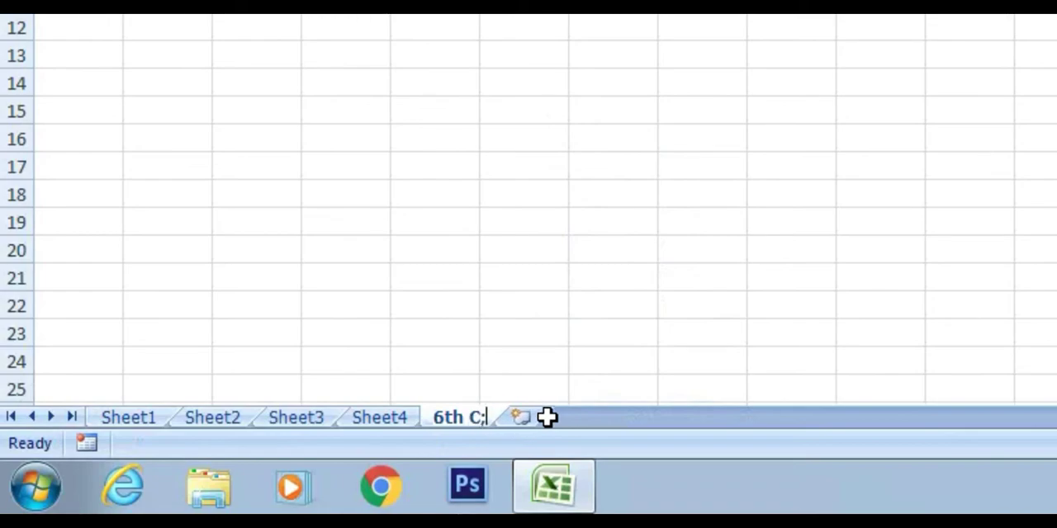
{"action": "type", "text": "lass"}
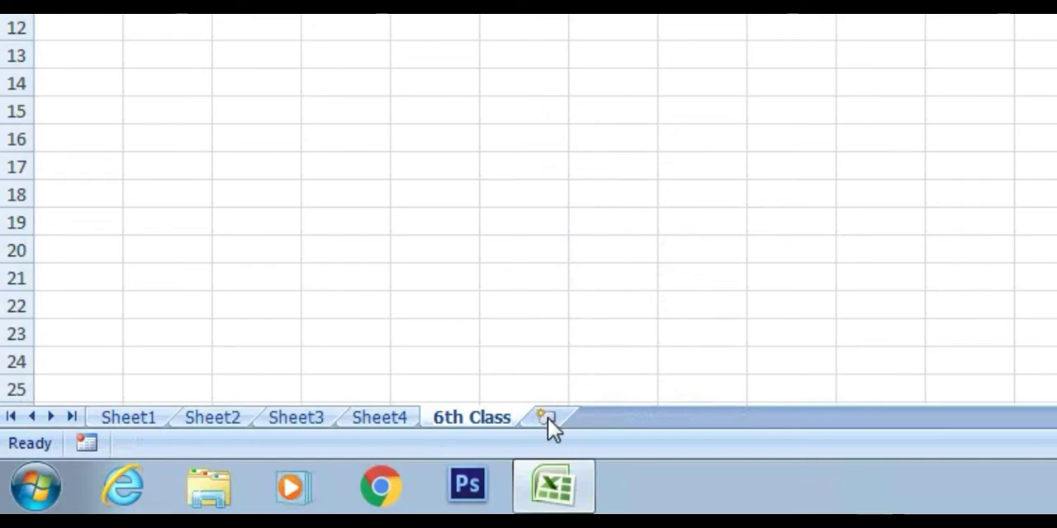
Look through the workbook's worksheets, return to Sheet1 and go to the end of its used range.
{"action": "key", "text": "ctrl+Page_Up"}
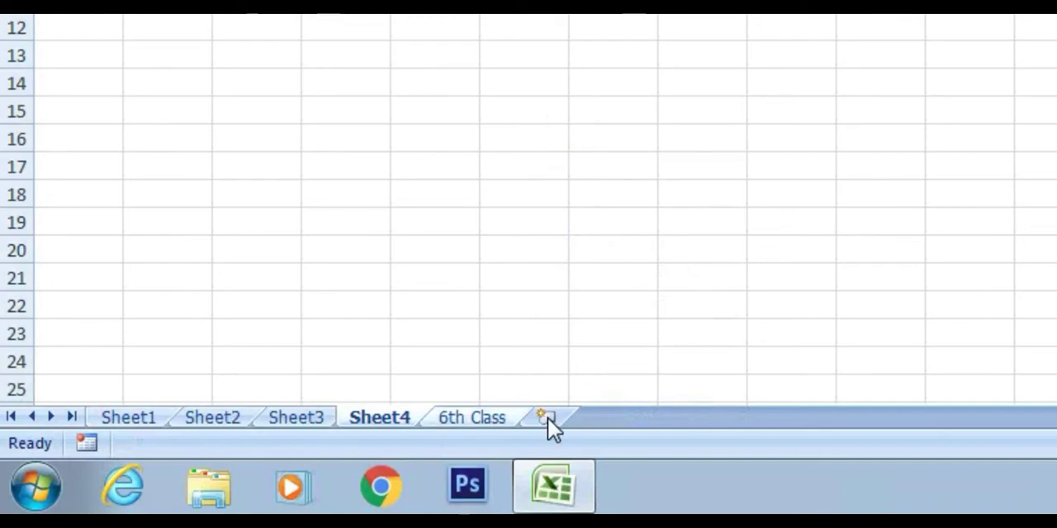
{"action": "key", "text": "ctrl+Page_Down"}
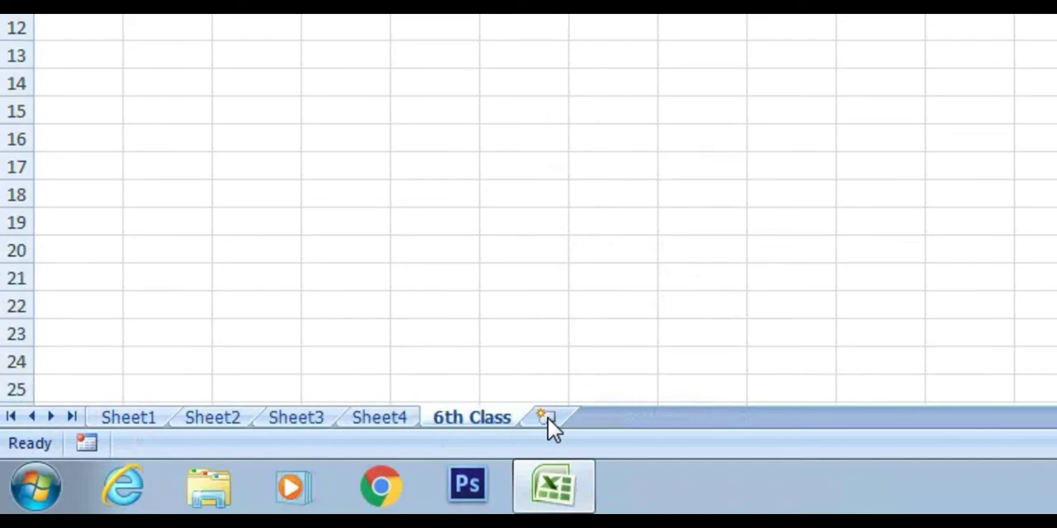
{"action": "key", "text": "Return"}
{"action": "key", "text": "ctrl+Page_Up"}
{"action": "key", "text": "ctrl+Page_Up"}
{"action": "key", "text": "ctrl+Page_Up"}
{"action": "key", "text": "ctrl+Page_Up"}
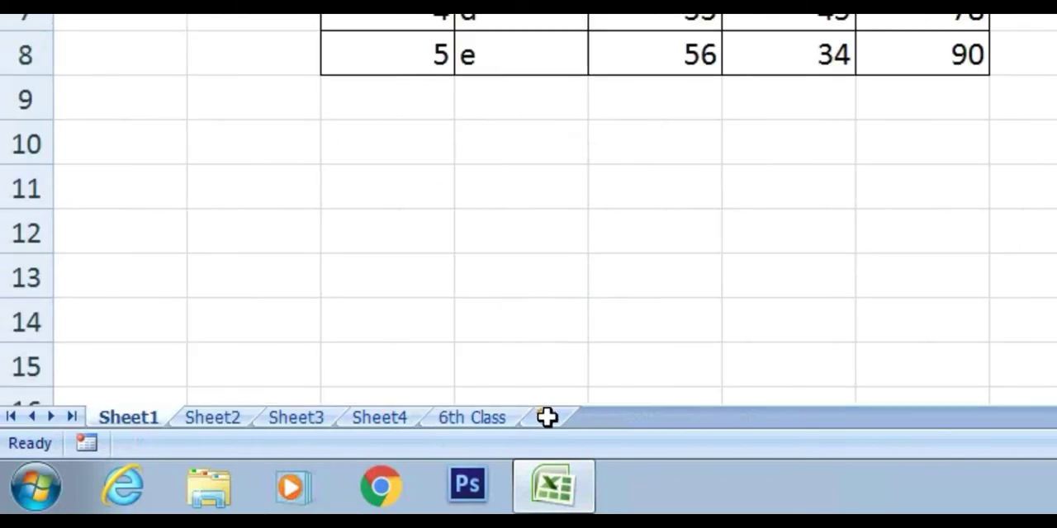
{"action": "key", "text": "ctrl+End"}
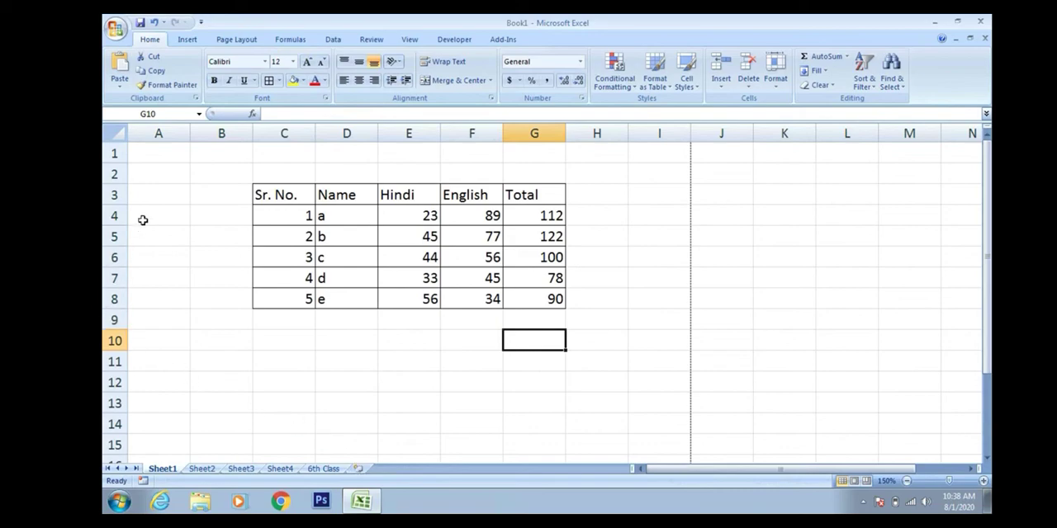
Save the workbook to the Desktop as an Excel Workbook named class 6th.
{"action": "left_click", "coordinate": [116, 31]}
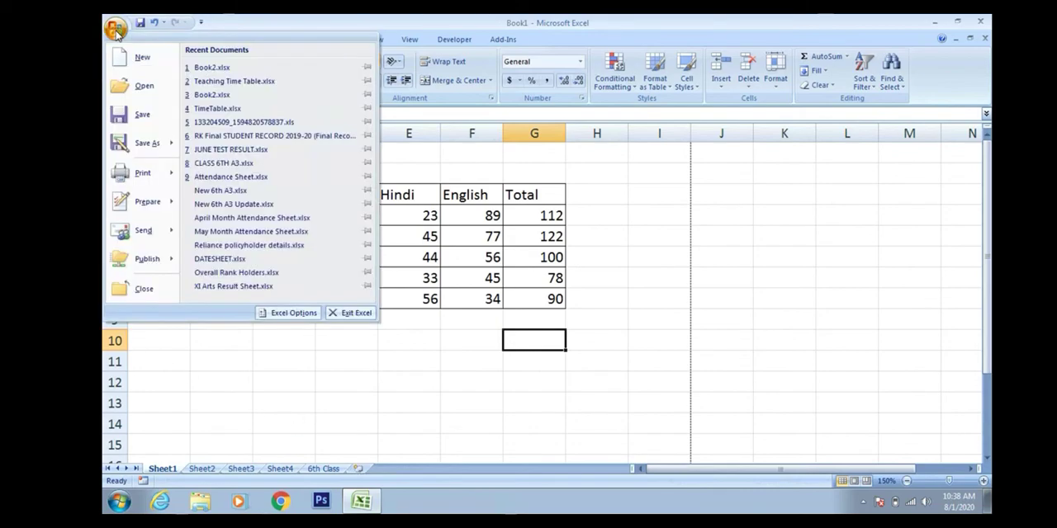
{"action": "left_click", "coordinate": [151, 124]}
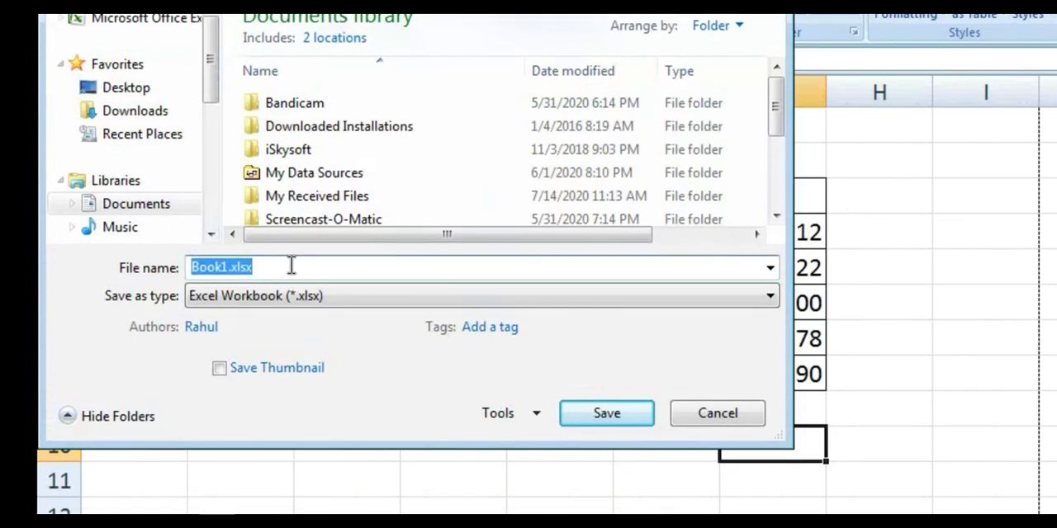
{"action": "key", "text": "BackSpace"}
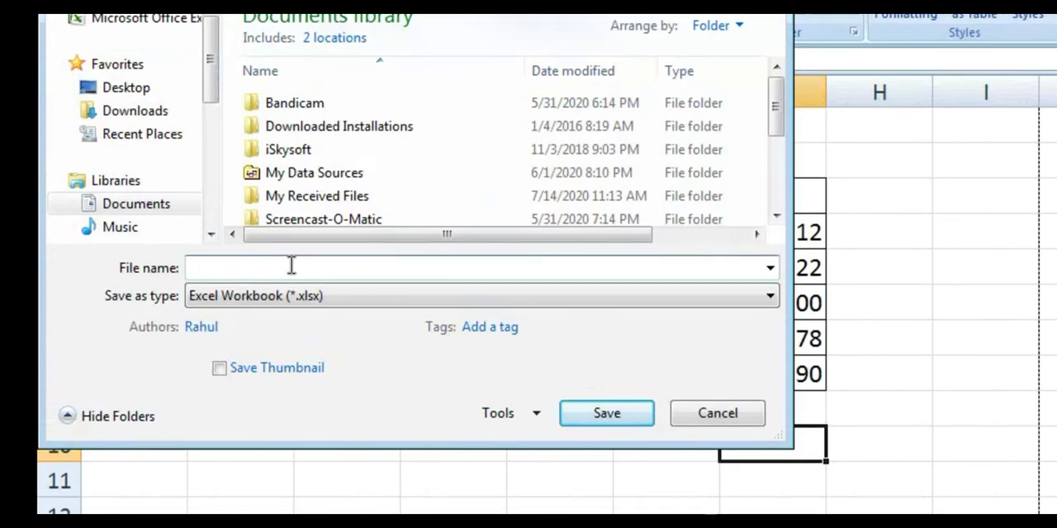
{"action": "type", "text": "class 6th"}
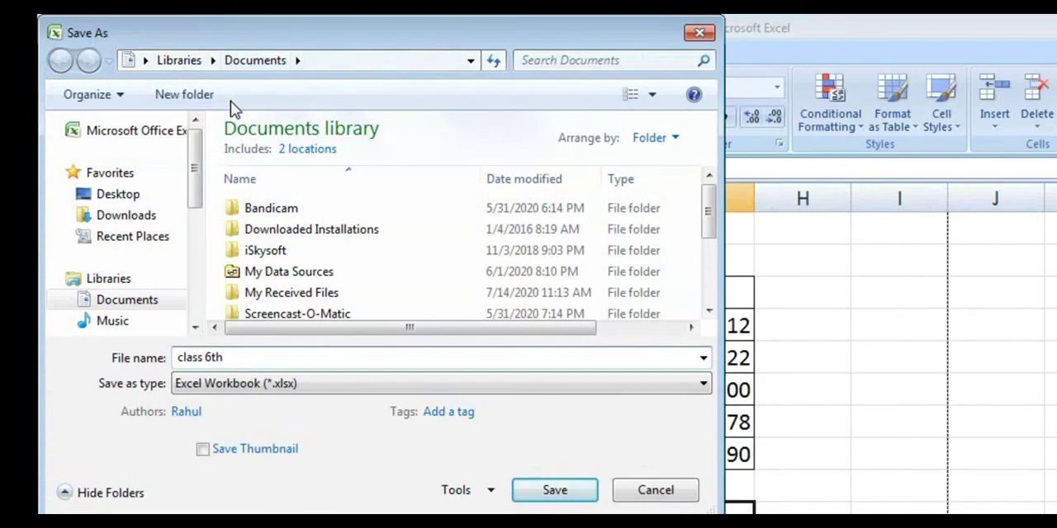
{"action": "left_click", "coordinate": [118, 197]}
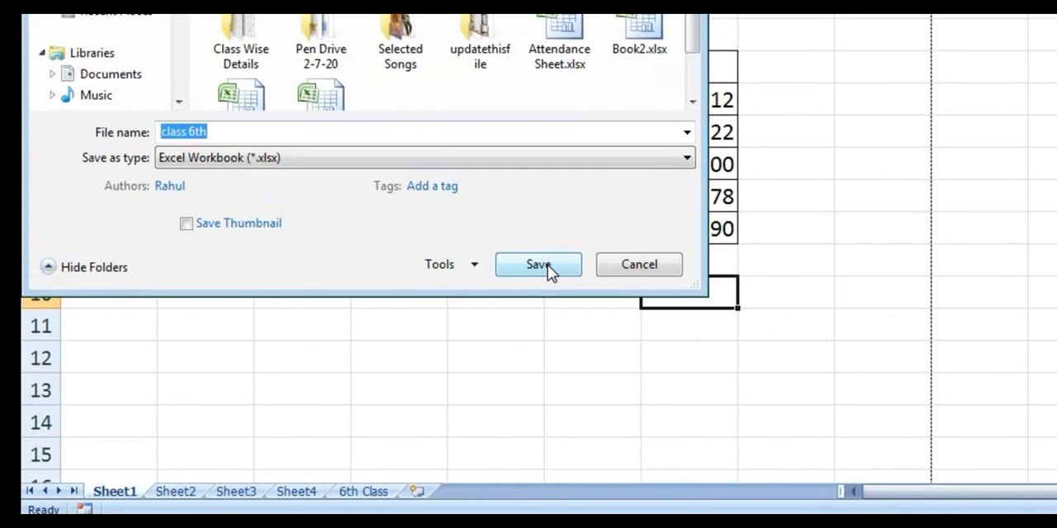
{"action": "left_click", "coordinate": [537, 266]}
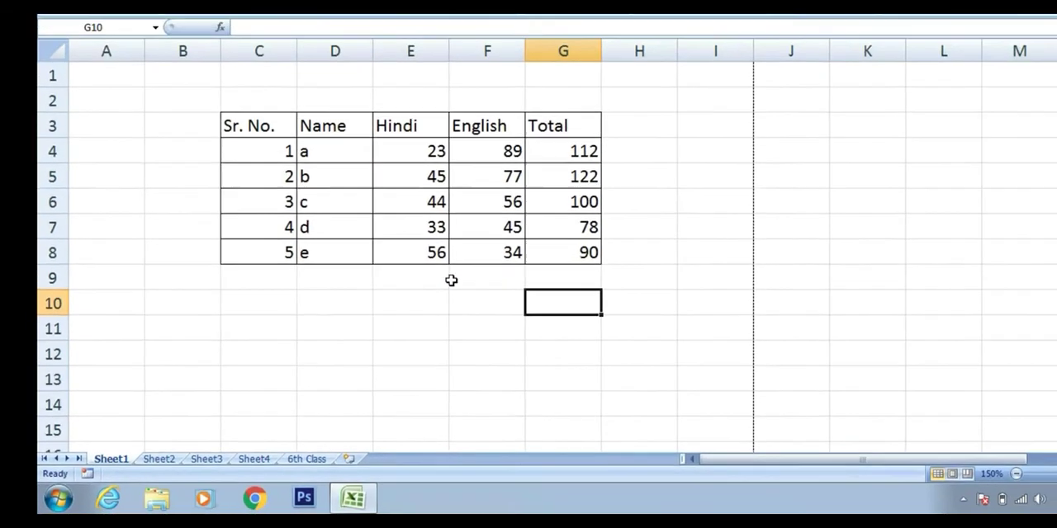